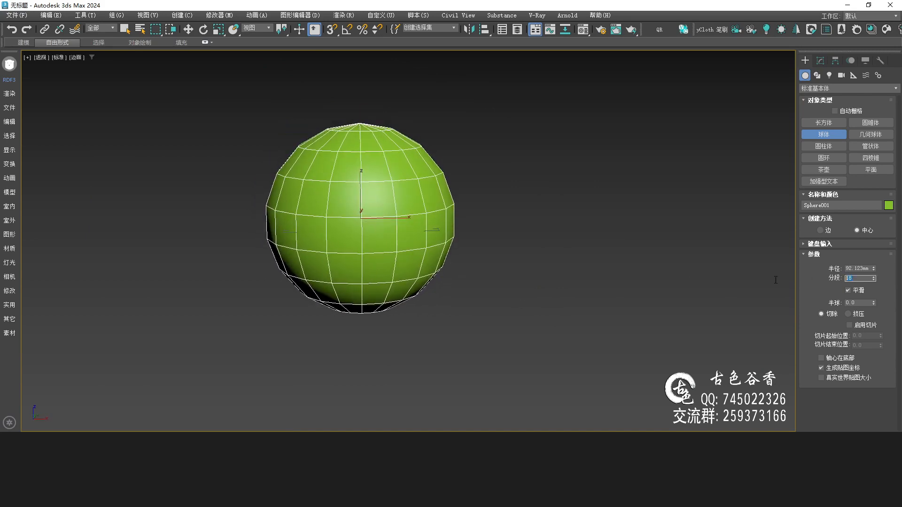
Convert the sphere to an editable poly
{"action": "scroll", "coordinate": [470, 259], "scroll_direction": "up", "scroll_amount": 5}
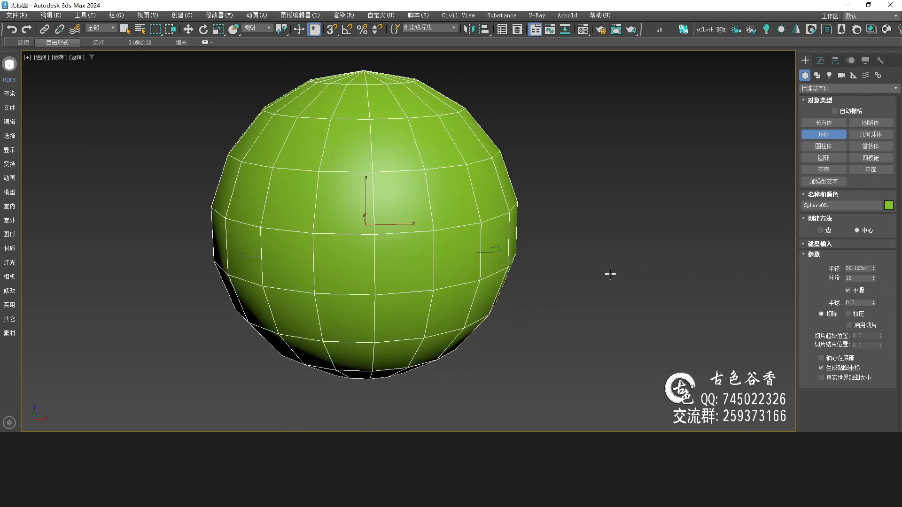
{"action": "right_click", "coordinate": [455, 263]}
{"action": "right_click", "coordinate": [493, 277]}
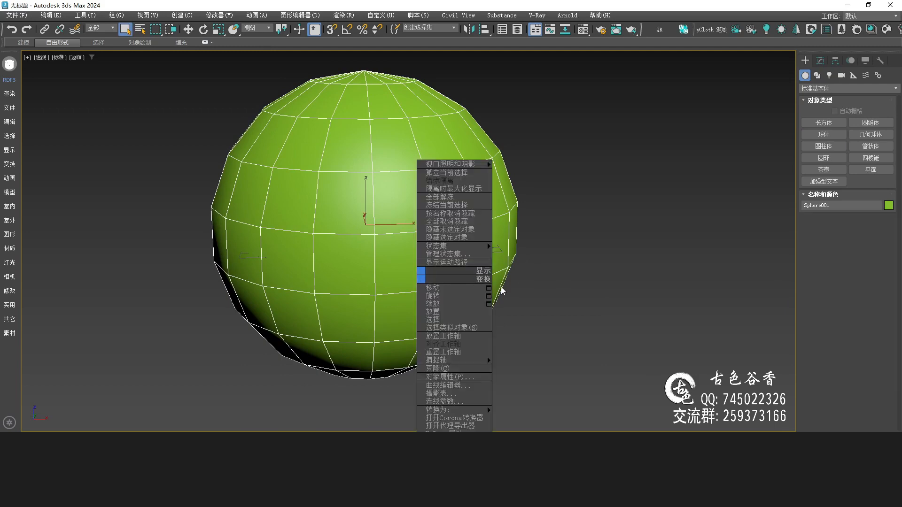
{"action": "mouse_move", "coordinate": [453, 411]}
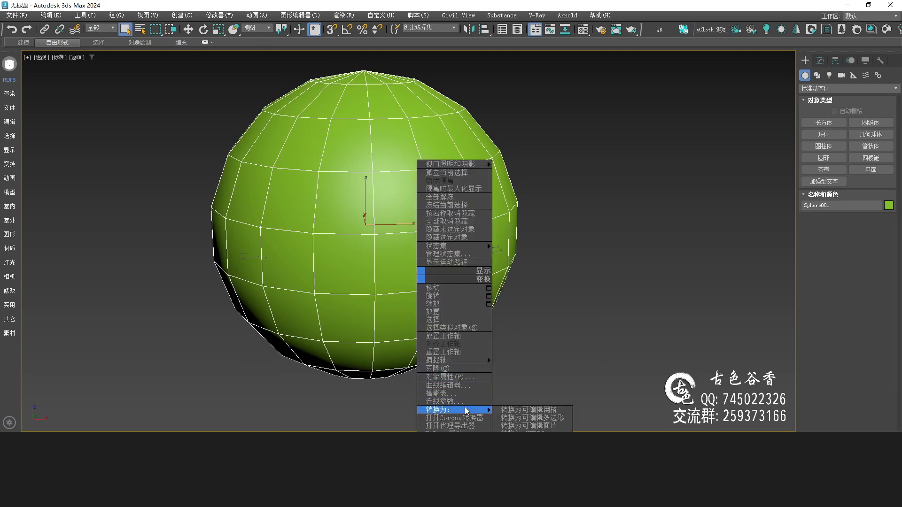
{"action": "left_click", "coordinate": [529, 417]}
Select every other edge radiating from the sphere's top pole and remove them
{"action": "middle_click_drag", "start_coordinate": [379, 211], "coordinate": [440, 242], "text": "alt"}
{"action": "key", "text": "alt+w"}
{"action": "middle_click", "coordinate": [282, 188]}
{"action": "key", "text": "alt+w"}
{"action": "scroll", "coordinate": [441, 241], "scroll_direction": "up", "scroll_amount": 5}
{"action": "key", "text": "2"}
{"action": "left_click_drag", "start_coordinate": [400, 208], "coordinate": [432, 239]}
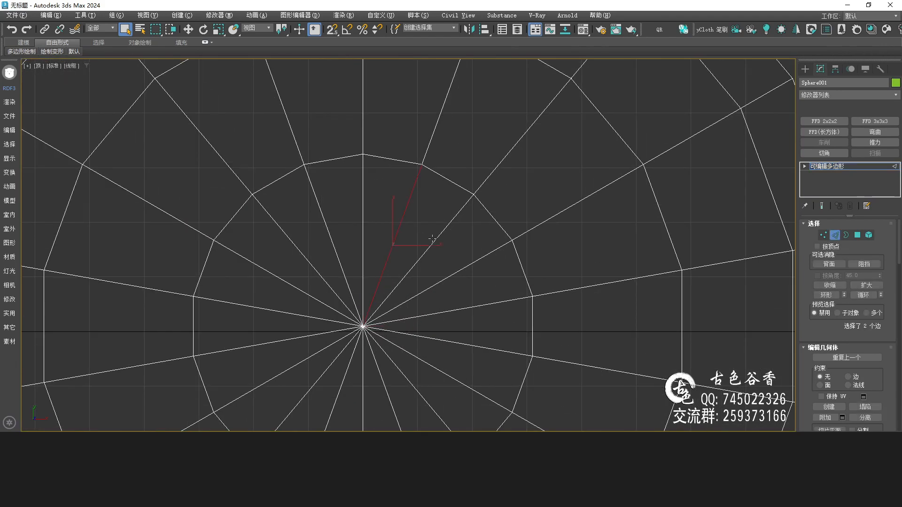
{"action": "scroll", "coordinate": [432, 240], "scroll_direction": "down", "scroll_amount": 2}
{"action": "left_click", "coordinate": [447, 188], "text": "ctrl"}
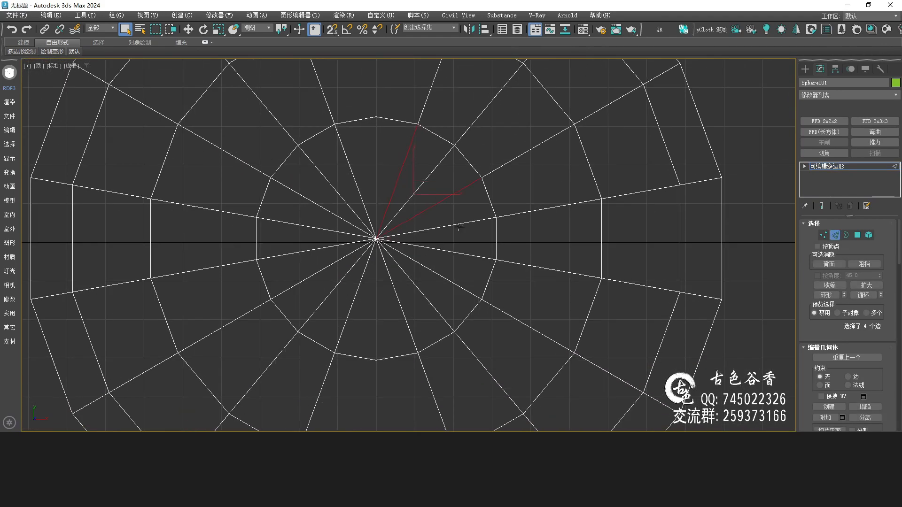
{"action": "left_click", "coordinate": [433, 304], "text": "ctrl"}
{"action": "left_click", "coordinate": [376, 316], "text": "ctrl"}
{"action": "left_click", "coordinate": [332, 291], "text": "ctrl"}
{"action": "left_click", "coordinate": [306, 252], "text": "ctrl"}
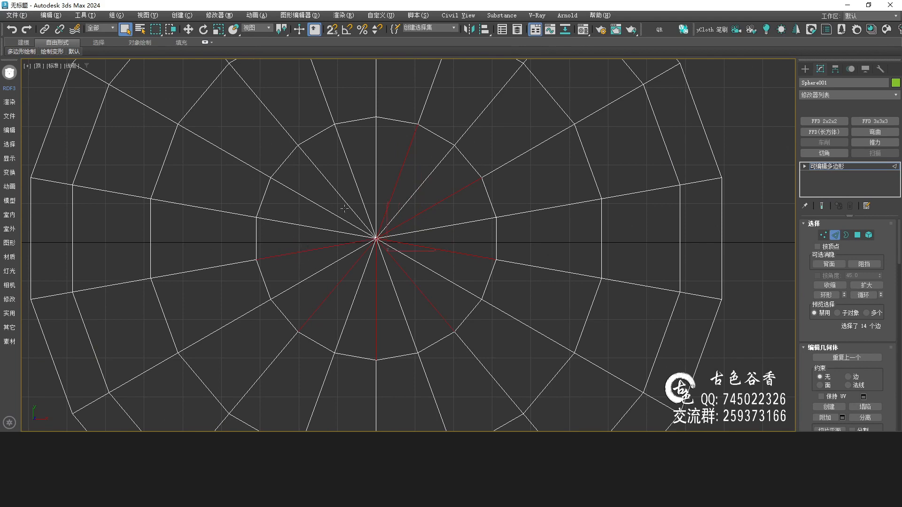
{"action": "left_click", "coordinate": [311, 201], "text": "ctrl"}
{"action": "key", "text": "BackSpace"}
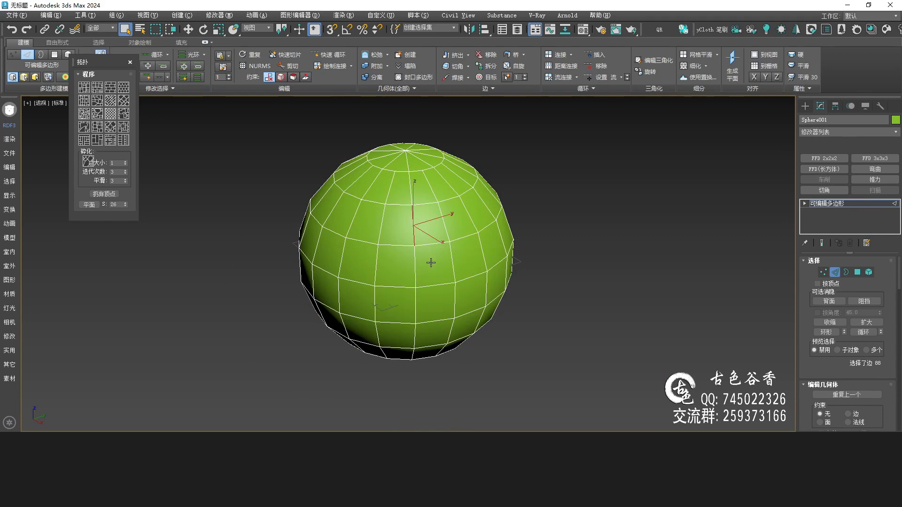
Remove alternate edges around the opposite pole and alternate horizontal edge loops of the sphere
{"action": "middle_click_drag", "start_coordinate": [431, 263], "coordinate": [436, 245], "text": "alt"}
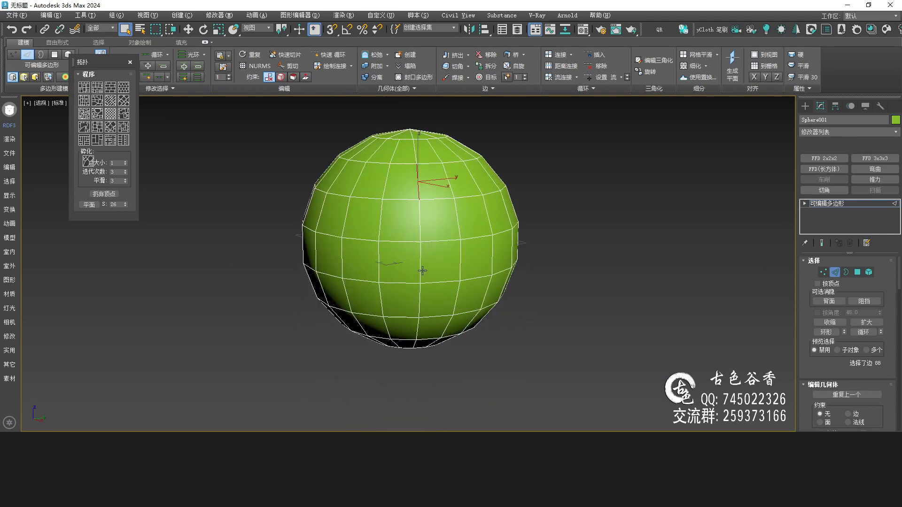
{"action": "key", "text": "BackSpace"}
{"action": "left_click", "coordinate": [419, 302]}
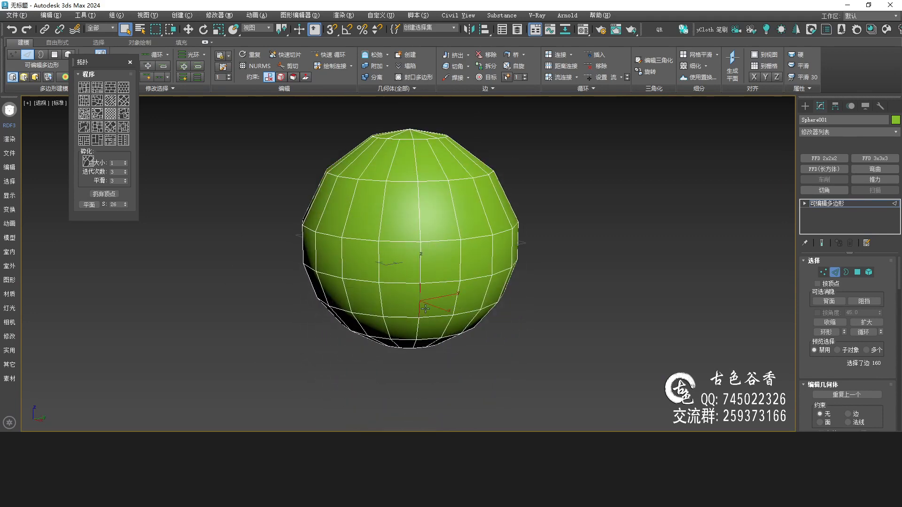
{"action": "key", "text": "alt+r"}
{"action": "key", "text": "ctrl+alt+c"}
{"action": "middle_click_drag", "start_coordinate": [430, 306], "coordinate": [417, 240], "text": "alt"}
{"action": "double_click", "coordinate": [405, 274]}
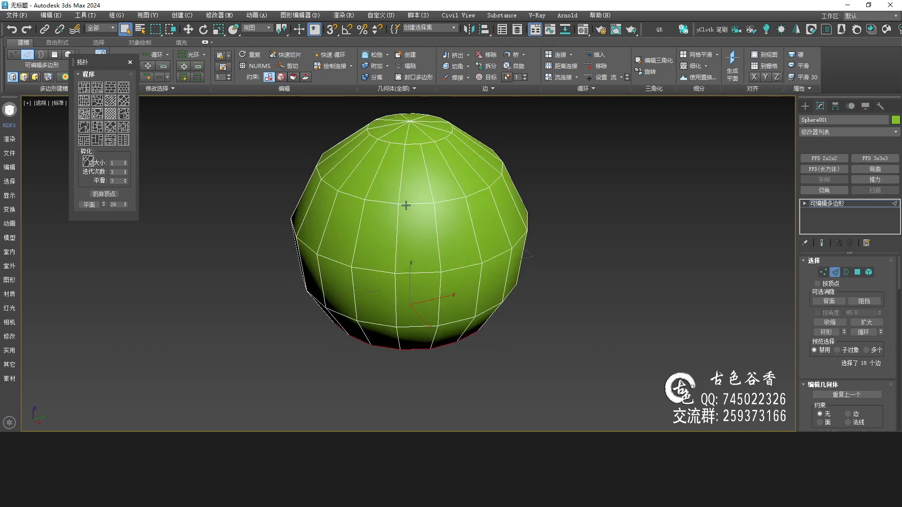
Chamfer an upper edge loop by 14.495 mm and undo the chamfer
{"action": "mouse_move", "coordinate": [402, 186]}
{"action": "middle_mouse_down", "text": "alt"}
{"action": "mouse_move", "coordinate": [425, 195]}
{"action": "mouse_move", "coordinate": [400, 195]}
{"action": "middle_mouse_up", "text": "alt"}
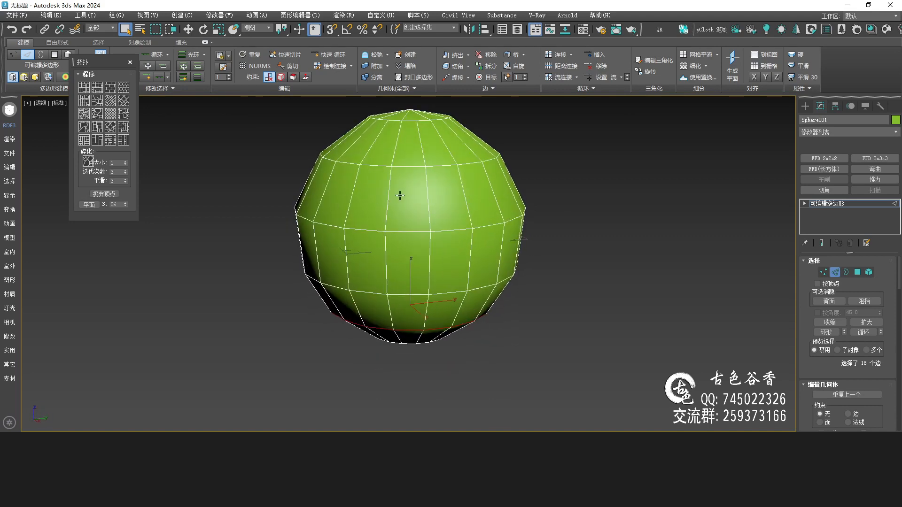
{"action": "double_click", "coordinate": [409, 166]}
{"action": "key", "text": "ctrl+shift+c"}
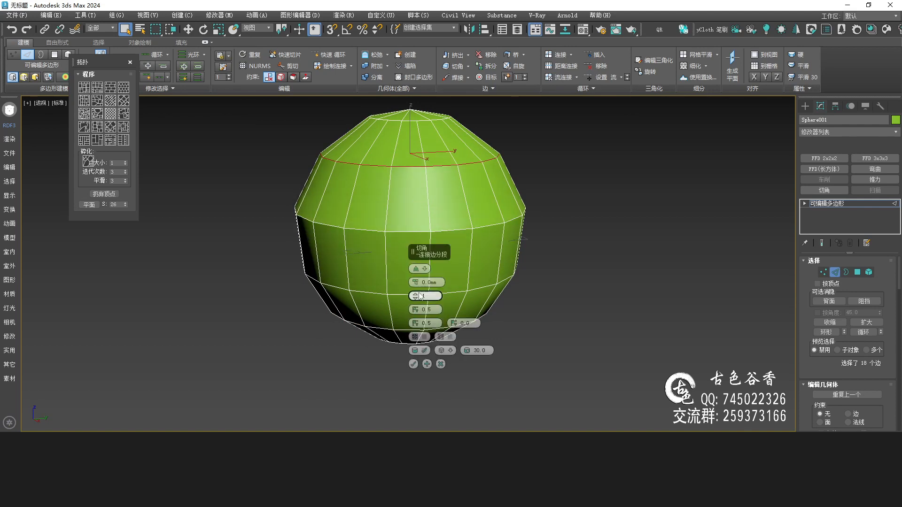
{"action": "left_click_drag", "start_coordinate": [415, 282], "coordinate": [409, 219]}
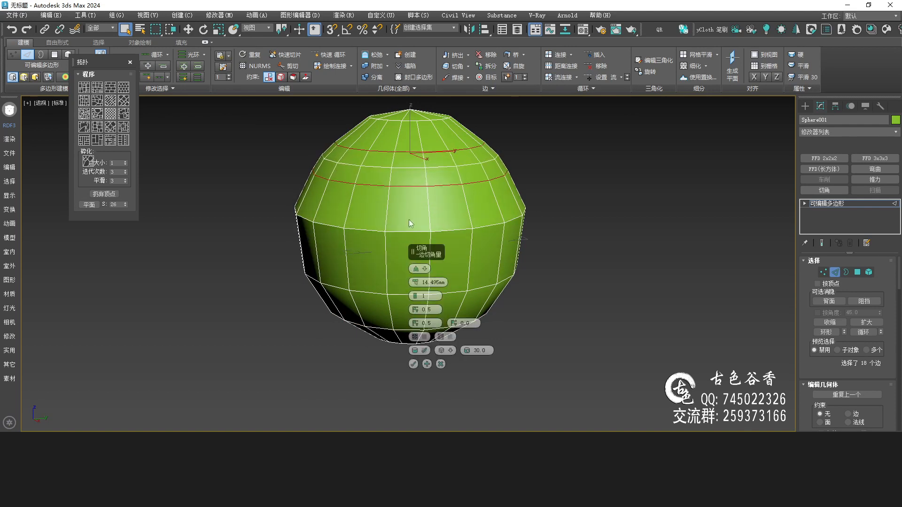
{"action": "left_click", "coordinate": [426, 269]}
{"action": "left_click", "coordinate": [437, 288]}
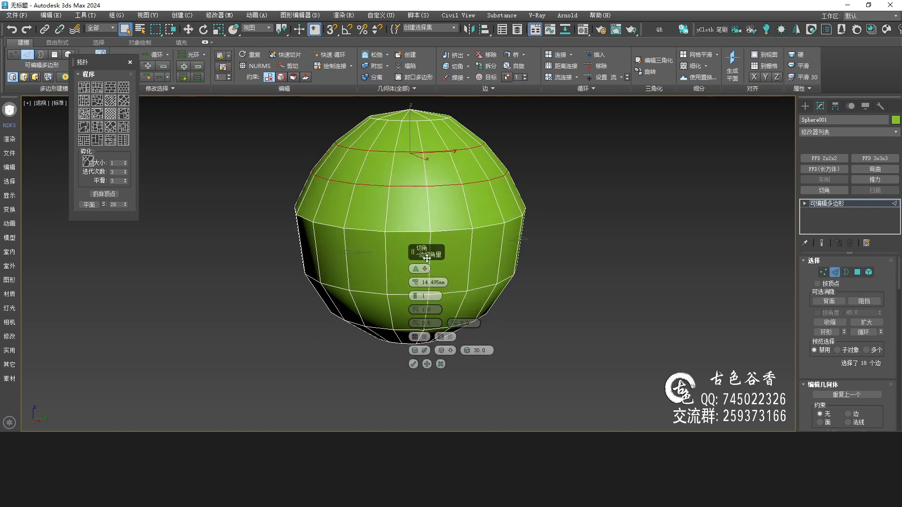
{"action": "left_click", "coordinate": [413, 365]}
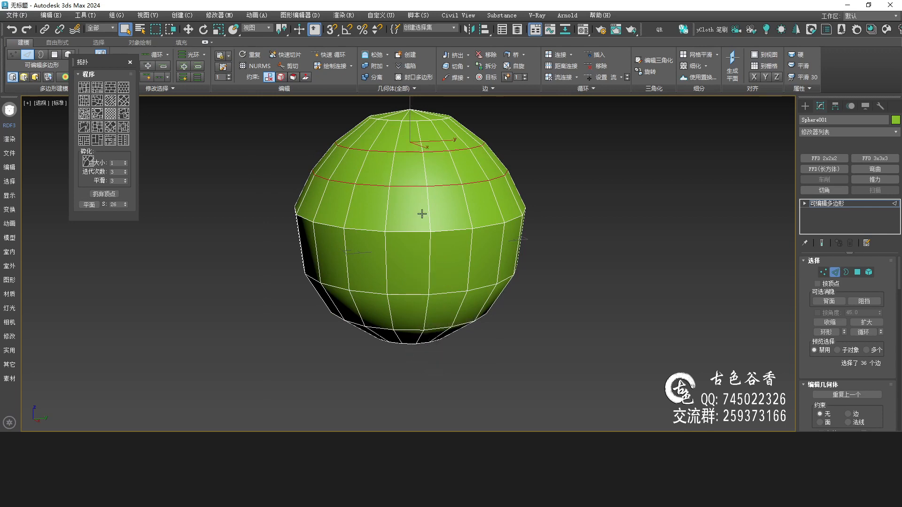
{"action": "key", "text": "alt+f"}
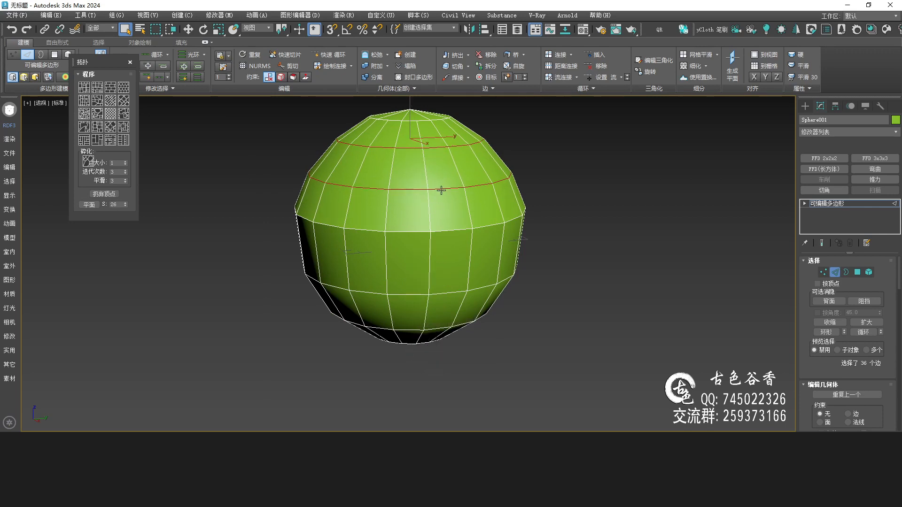
{"action": "key", "text": "ctrl+z"}
{"action": "key", "text": "ctrl+z"}
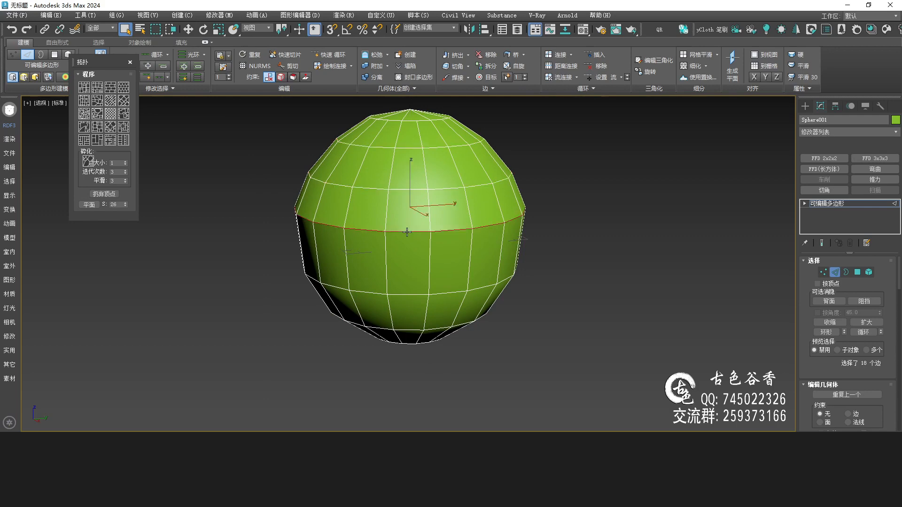
Move the selected middle edge loop lower on the sphere
{"action": "middle_click_drag", "start_coordinate": [413, 219], "coordinate": [407, 262], "text": "alt"}
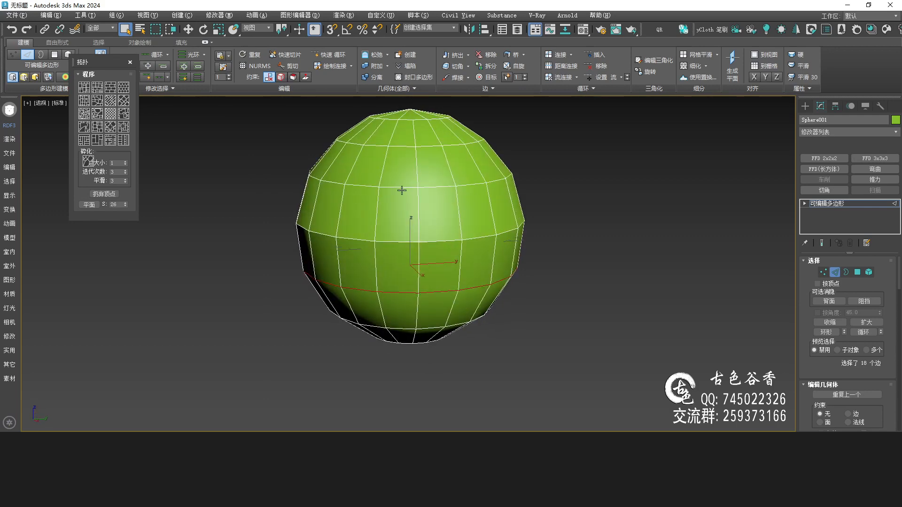
{"action": "double_click", "coordinate": [402, 192]}
{"action": "left_click", "coordinate": [407, 150]}
{"action": "double_click", "coordinate": [408, 150]}
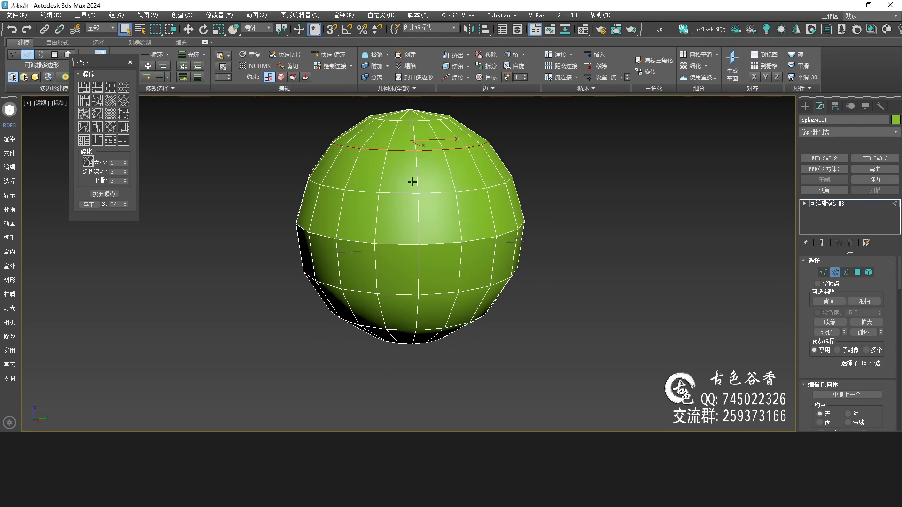
Select all edges and apply a hexagonal honeycomb pattern with the Topology tool
{"action": "mouse_move", "coordinate": [415, 230]}
{"action": "middle_mouse_down", "text": "alt"}
{"action": "mouse_move", "coordinate": [419, 238]}
{"action": "mouse_move", "coordinate": [374, 185]}
{"action": "mouse_move", "coordinate": [376, 151]}
{"action": "mouse_move", "coordinate": [358, 217]}
{"action": "mouse_move", "coordinate": [447, 226]}
{"action": "mouse_move", "coordinate": [424, 222]}
{"action": "middle_mouse_up", "text": "alt"}
{"action": "left_click", "coordinate": [421, 223]}
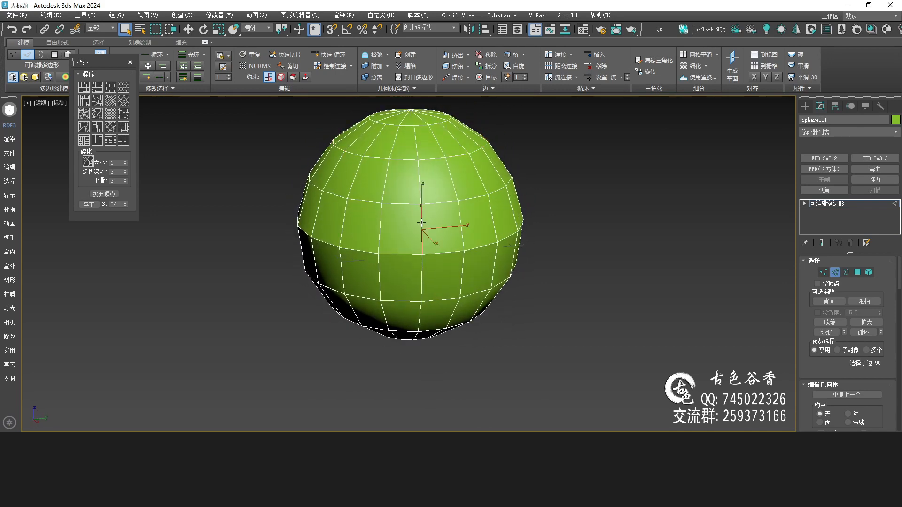
{"action": "left_click", "coordinate": [125, 88]}
{"action": "mouse_move", "coordinate": [416, 217]}
{"action": "middle_mouse_down", "text": "alt"}
{"action": "mouse_move", "coordinate": [419, 195]}
{"action": "mouse_move", "coordinate": [415, 207]}
{"action": "mouse_move", "coordinate": [425, 218]}
{"action": "mouse_move", "coordinate": [412, 211]}
{"action": "middle_mouse_up", "text": "alt"}
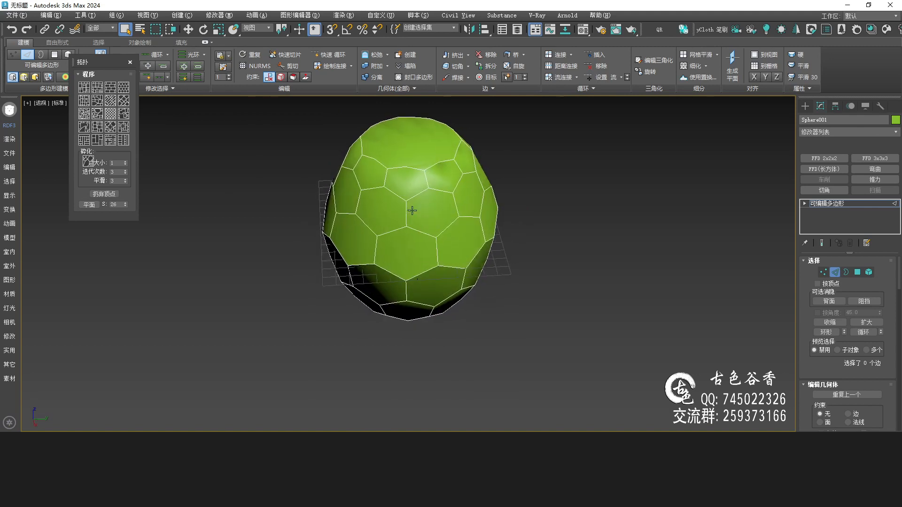
Add a Spherify modifier to round out the honeycomb mesh
{"action": "left_click", "coordinate": [861, 203]}
{"action": "left_click", "coordinate": [860, 132]}
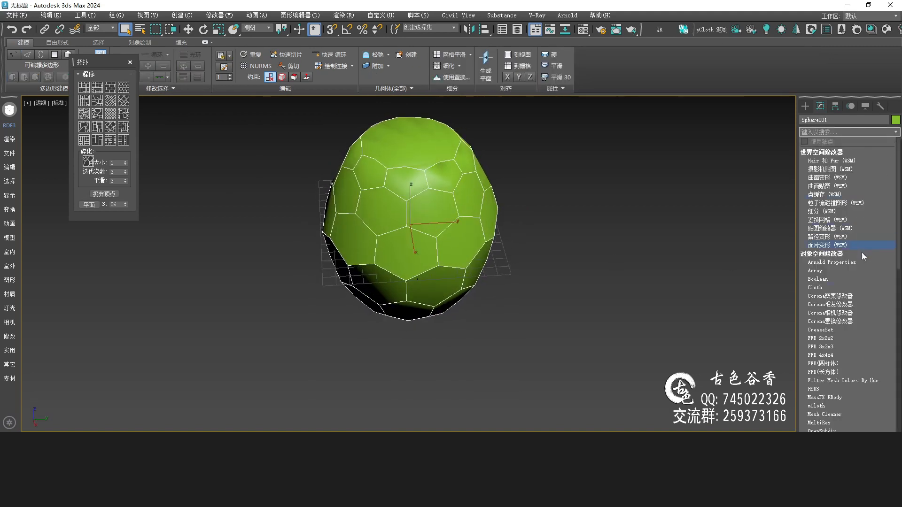
{"action": "left_click", "coordinate": [818, 260]}
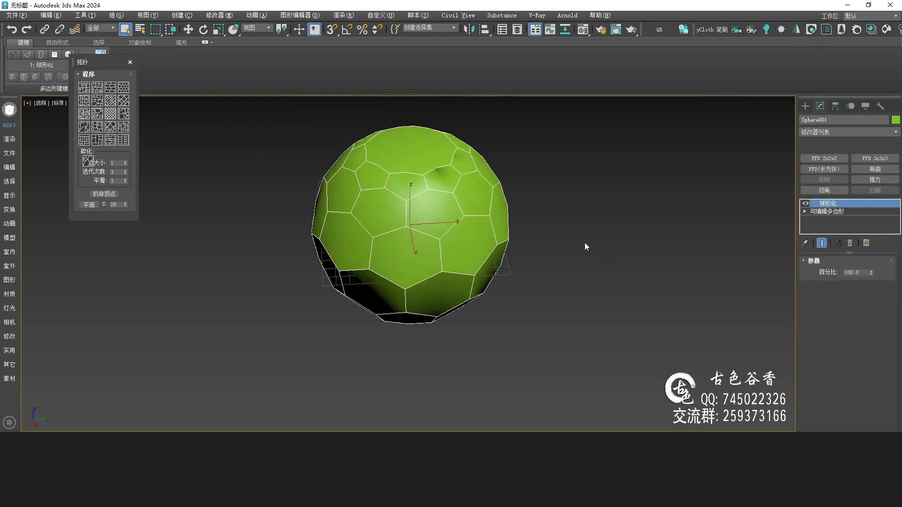
{"action": "middle_click_drag", "start_coordinate": [584, 242], "coordinate": [459, 212], "text": "alt"}
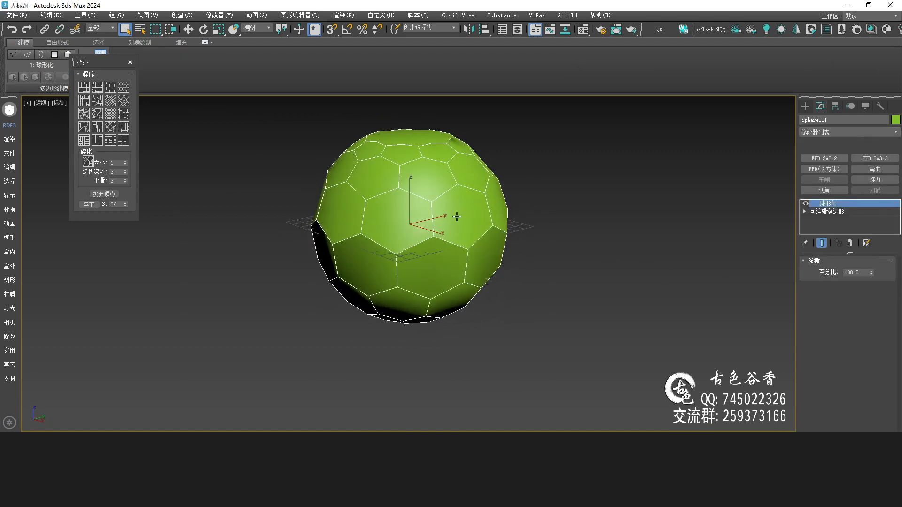
Select the polygons forming the top decagon cap in polygon mode and scale them down slightly
{"action": "key", "text": "alt+e"}
{"action": "middle_click_drag", "start_coordinate": [414, 169], "coordinate": [413, 189], "text": "alt"}
{"action": "middle_click_drag", "start_coordinate": [413, 189], "coordinate": [425, 230]}
{"action": "scroll", "coordinate": [415, 226], "scroll_direction": "up", "scroll_amount": 2}
{"action": "key", "text": "4"}
{"action": "left_click", "coordinate": [408, 224]}
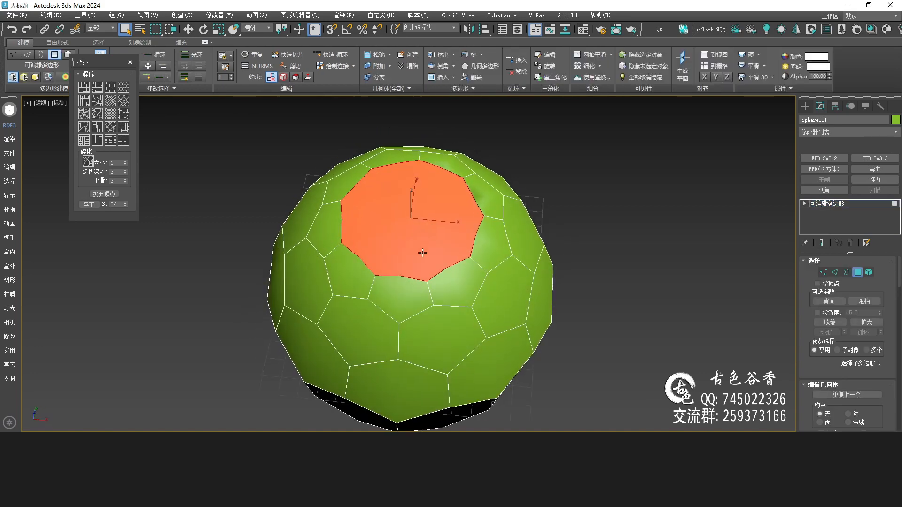
{"action": "key", "text": "t"}
{"action": "middle_click_drag", "start_coordinate": [326, 222], "coordinate": [389, 236]}
{"action": "left_click_drag", "start_coordinate": [388, 236], "coordinate": [365, 224]}
{"action": "middle_click_drag", "start_coordinate": [365, 223], "coordinate": [411, 242]}
{"action": "scroll", "coordinate": [411, 242], "scroll_direction": "down", "scroll_amount": 2}
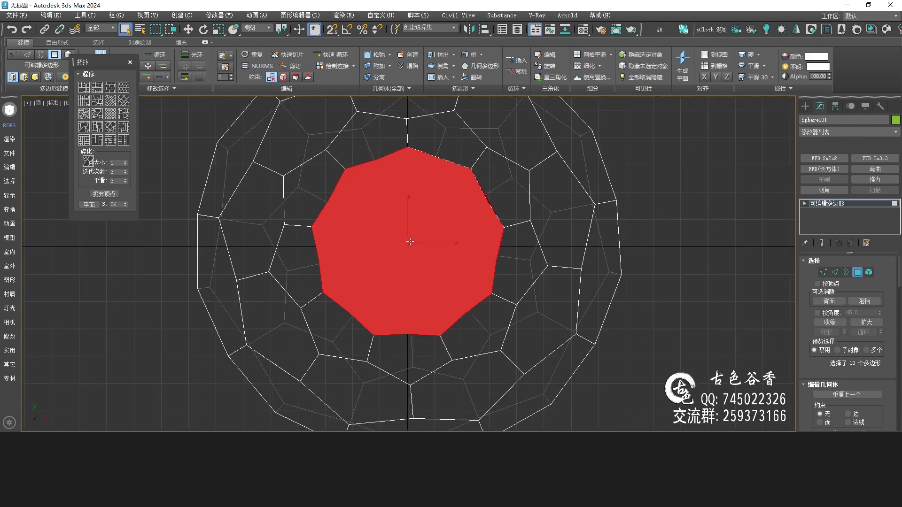
{"action": "key", "text": "r"}
{"action": "left_click_drag", "start_coordinate": [428, 233], "coordinate": [423, 244]}
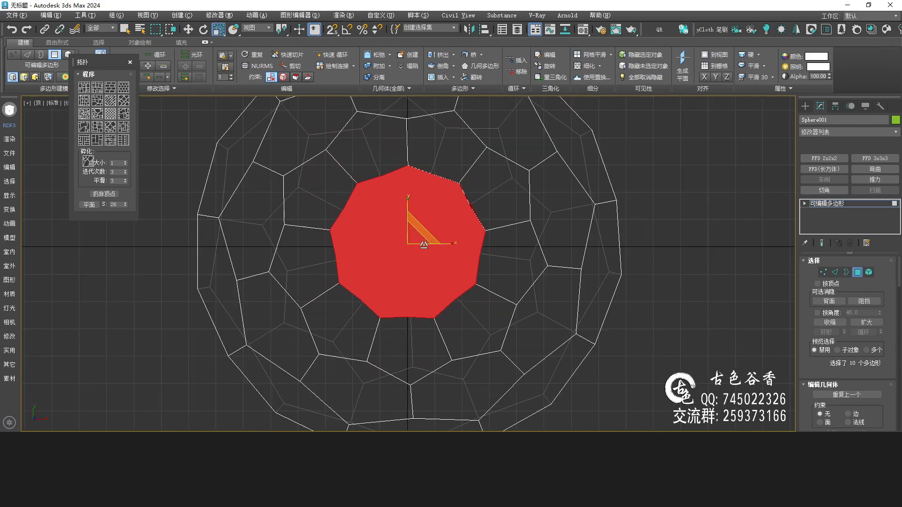
Inset the selected cap polygons by 12.375 mm
{"action": "key", "text": "p"}
{"action": "mouse_move", "coordinate": [440, 246]}
{"action": "middle_mouse_down", "text": "alt"}
{"action": "mouse_move", "coordinate": [441, 254]}
{"action": "mouse_move", "coordinate": [429, 247]}
{"action": "mouse_move", "coordinate": [431, 230]}
{"action": "middle_mouse_up", "text": "alt"}
{"action": "key", "text": "alt+w"}
{"action": "right_click", "coordinate": [338, 213]}
{"action": "key", "text": "alt+w"}
{"action": "key", "text": "p"}
{"action": "key", "text": "alt+w"}
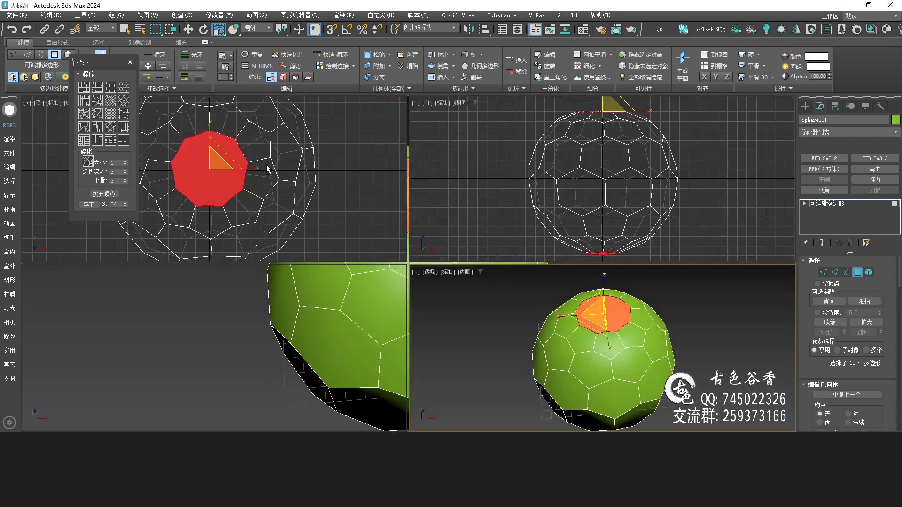
{"action": "right_click", "coordinate": [267, 169]}
{"action": "key", "text": "alt+w"}
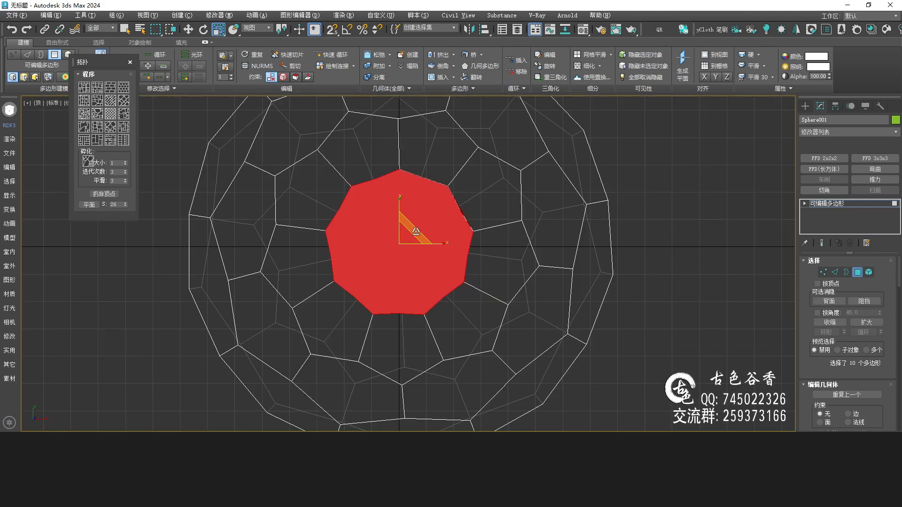
{"action": "key", "text": "p"}
{"action": "middle_click_drag", "start_coordinate": [482, 290], "coordinate": [468, 273]}
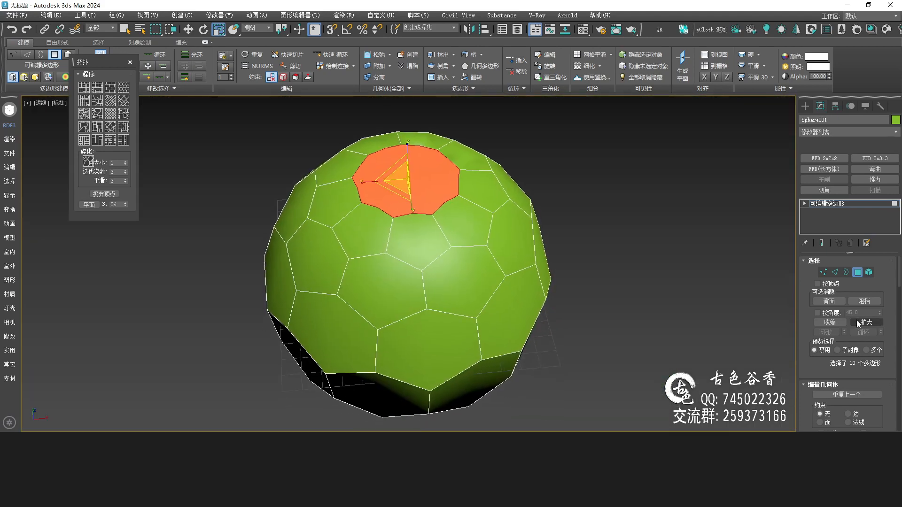
{"action": "scroll", "coordinate": [836, 343], "scroll_direction": "down", "scroll_amount": 10}
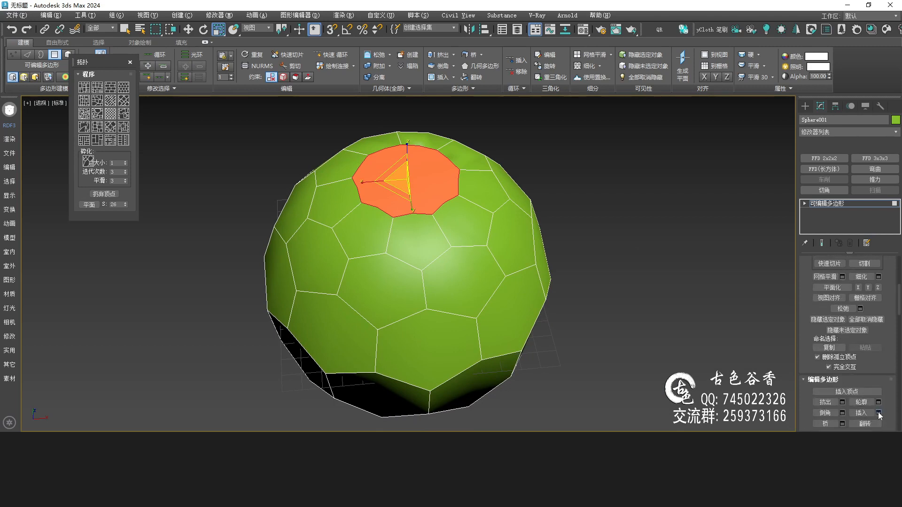
{"action": "left_click", "coordinate": [878, 414]}
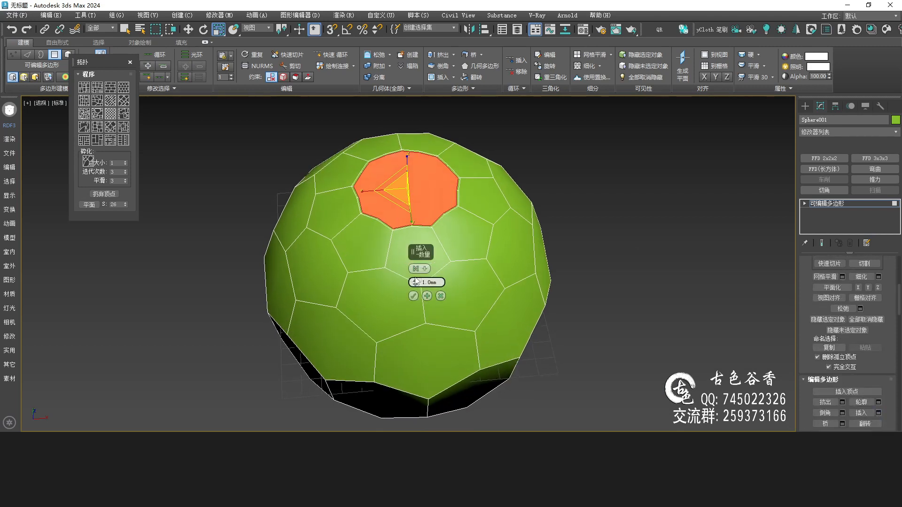
{"action": "left_click_drag", "start_coordinate": [416, 281], "coordinate": [414, 226]}
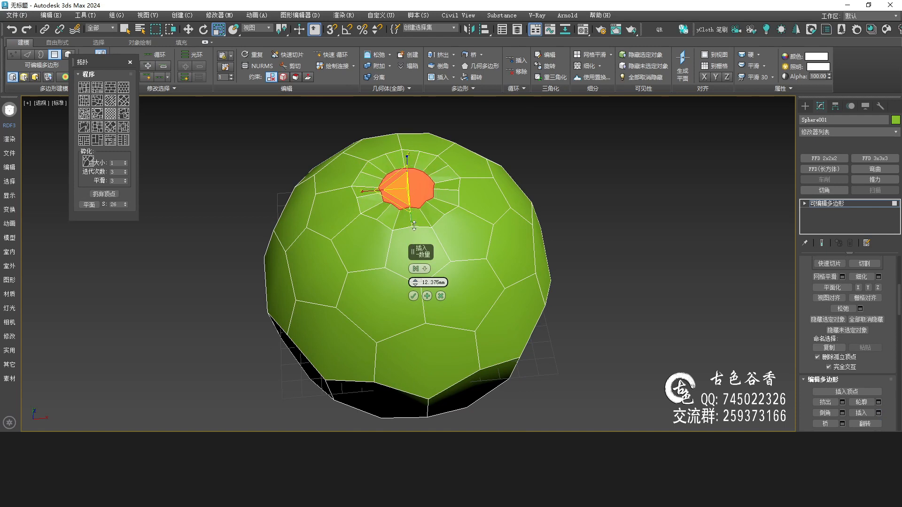
{"action": "left_click", "coordinate": [415, 295]}
Select the ring of spoke edges around the top cap and remove them together with their vertices
{"action": "middle_click_drag", "start_coordinate": [443, 179], "coordinate": [425, 231], "text": "alt"}
{"action": "scroll", "coordinate": [432, 204], "scroll_direction": "up", "scroll_amount": 3}
{"action": "key", "text": "q"}
{"action": "key", "text": "alt+w"}
{"action": "middle_click", "coordinate": [403, 203]}
{"action": "key", "text": "alt+w"}
{"action": "scroll", "coordinate": [425, 230], "scroll_direction": "up", "scroll_amount": 5}
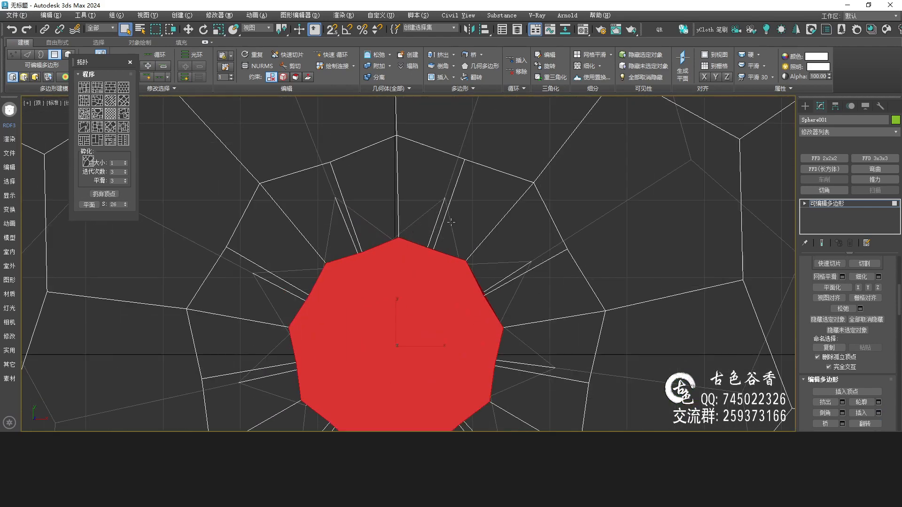
{"action": "left_click", "coordinate": [432, 210]}
{"action": "key", "text": "2"}
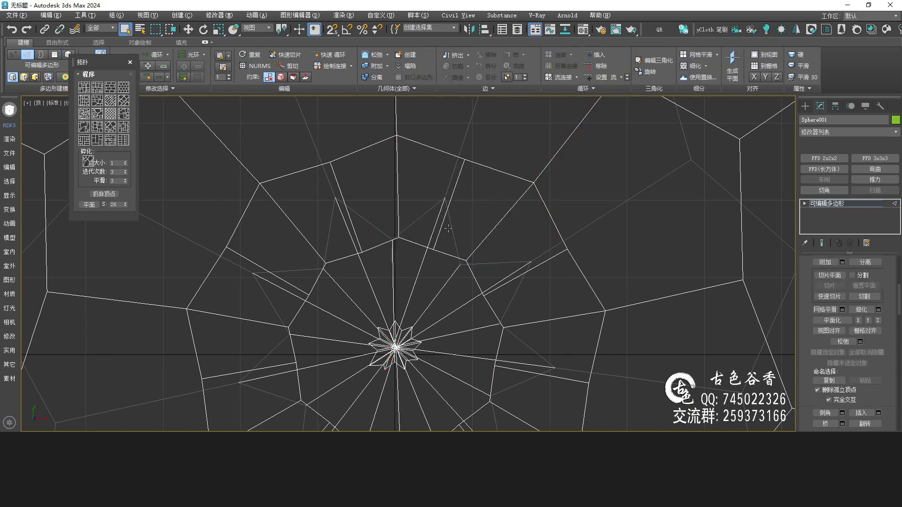
{"action": "left_click", "coordinate": [435, 222]}
{"action": "key", "text": "p"}
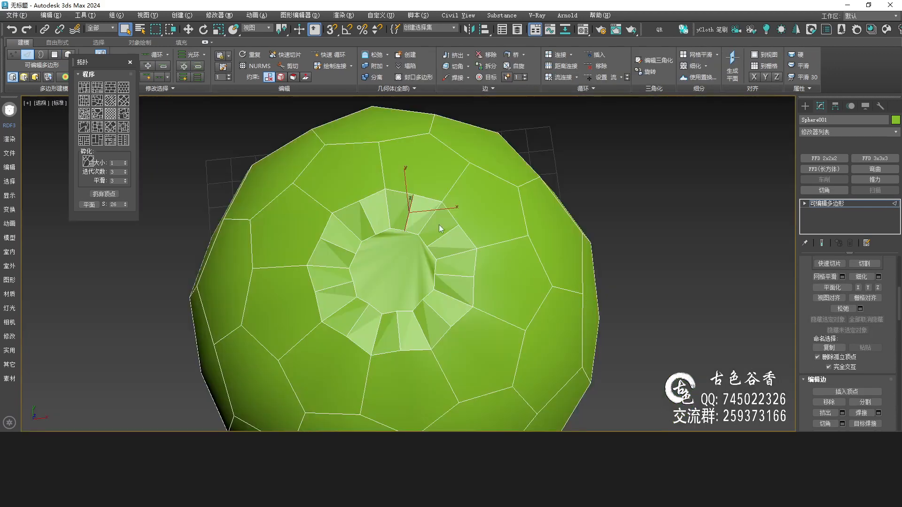
{"action": "left_click", "coordinate": [197, 78]}
{"action": "key", "text": "ctrl+BackSpace"}
{"action": "scroll", "coordinate": [489, 350], "scroll_direction": "down", "scroll_amount": 5}
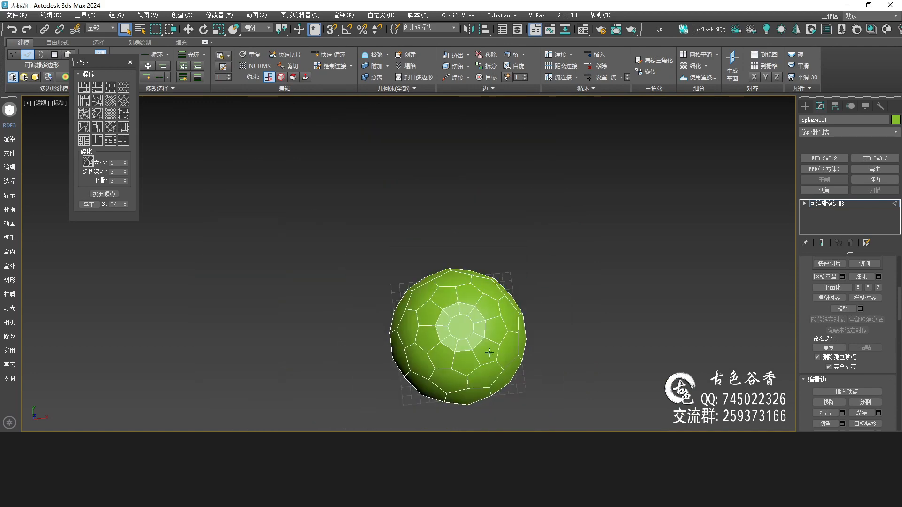
Select the cluster of vertices at the centre of the top cap and delete them
{"action": "key", "text": "1"}
{"action": "scroll", "coordinate": [516, 314], "scroll_direction": "up", "scroll_amount": 5}
{"action": "middle_click_drag", "start_coordinate": [489, 352], "coordinate": [346, 226], "text": "alt"}
{"action": "scroll", "coordinate": [500, 294], "scroll_direction": "down", "scroll_amount": 4}
{"action": "key", "text": "t"}
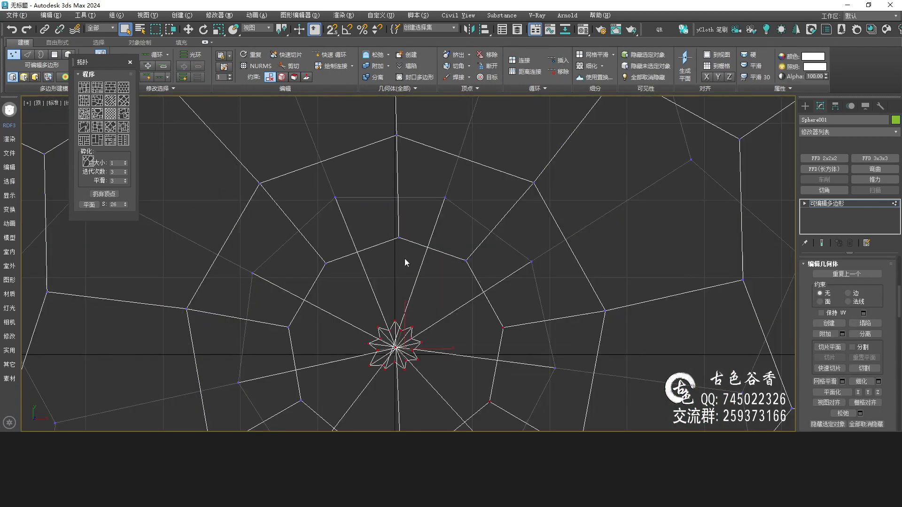
{"action": "key", "text": "alt+w"}
{"action": "middle_click", "coordinate": [613, 269]}
{"action": "key", "text": "alt+w"}
{"action": "mouse_move", "coordinate": [632, 302]}
{"action": "middle_mouse_down"}
{"action": "mouse_move", "coordinate": [643, 325]}
{"action": "mouse_move", "coordinate": [494, 247]}
{"action": "middle_mouse_up"}
{"action": "key", "text": "alt+w"}
{"action": "middle_click", "coordinate": [622, 297]}
{"action": "key", "text": "alt+w"}
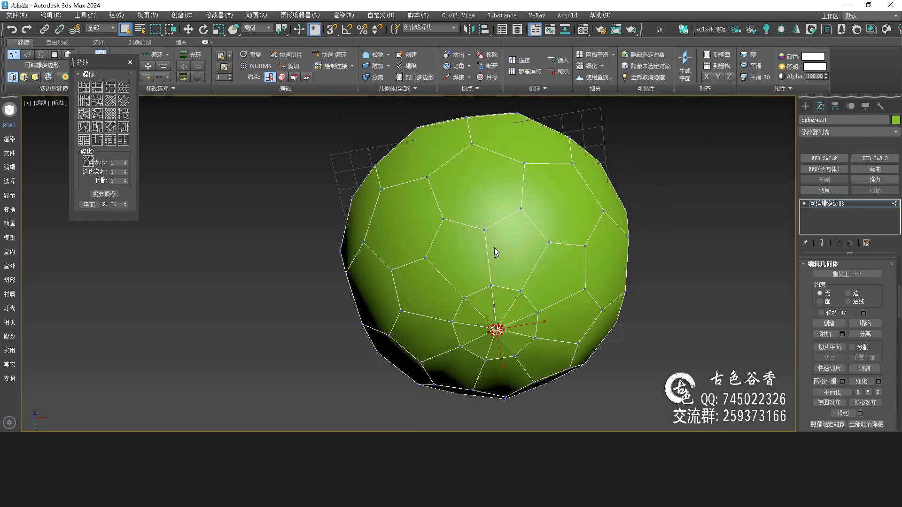
{"action": "key", "text": "Delete"}
Add a Spherify modifier to the mesh and remove it again
{"action": "scroll", "coordinate": [503, 266], "scroll_direction": "up", "scroll_amount": 3}
{"action": "scroll", "coordinate": [509, 294], "scroll_direction": "down", "scroll_amount": 6}
{"action": "middle_click_drag", "start_coordinate": [512, 282], "coordinate": [530, 261], "text": "alt"}
{"action": "key", "text": "alt+w"}
{"action": "middle_click", "coordinate": [381, 221]}
{"action": "key", "text": "alt+w"}
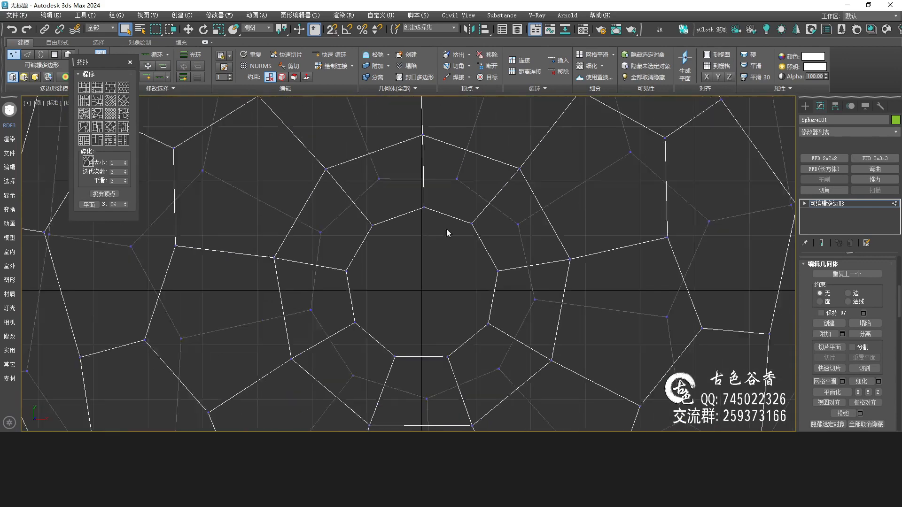
{"action": "key", "text": "p"}
{"action": "middle_click_drag", "start_coordinate": [607, 323], "coordinate": [632, 264], "text": "alt"}
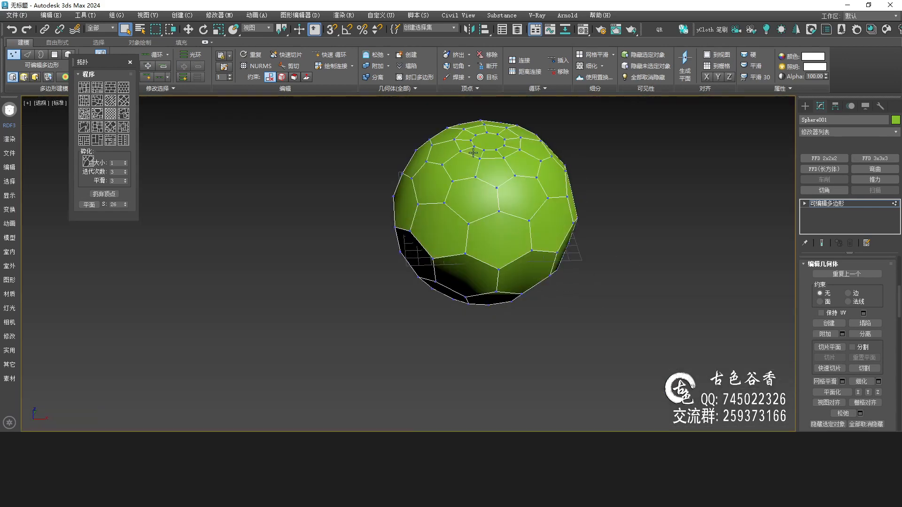
{"action": "scroll", "coordinate": [474, 153], "scroll_direction": "up", "scroll_amount": 5}
{"action": "left_click", "coordinate": [828, 205]}
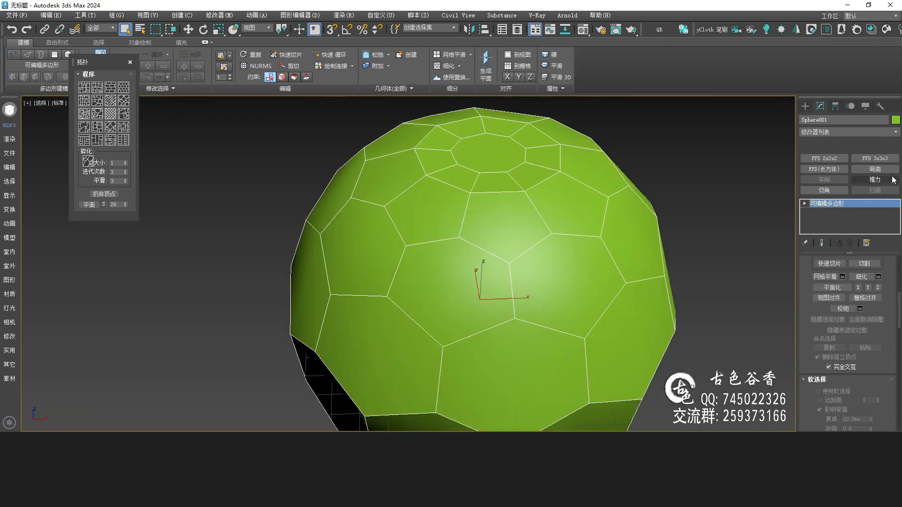
{"action": "left_click", "coordinate": [896, 133]}
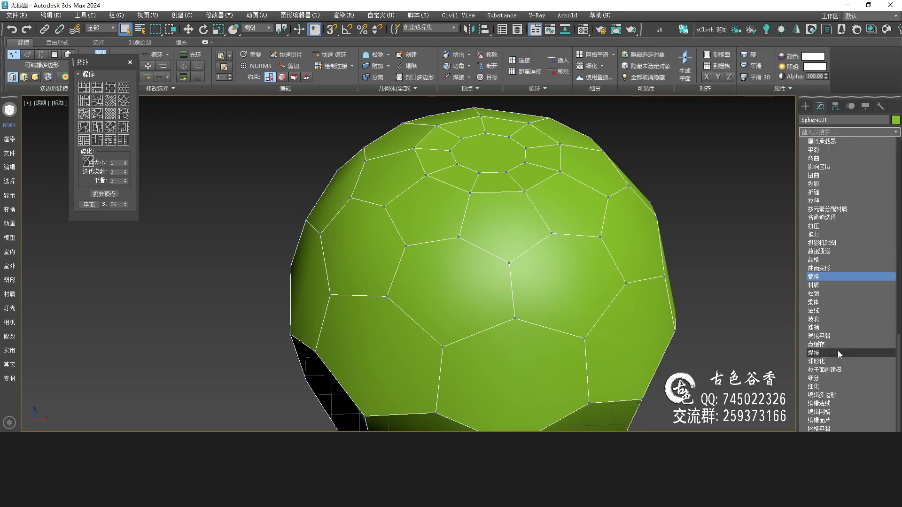
{"action": "left_click", "coordinate": [827, 360]}
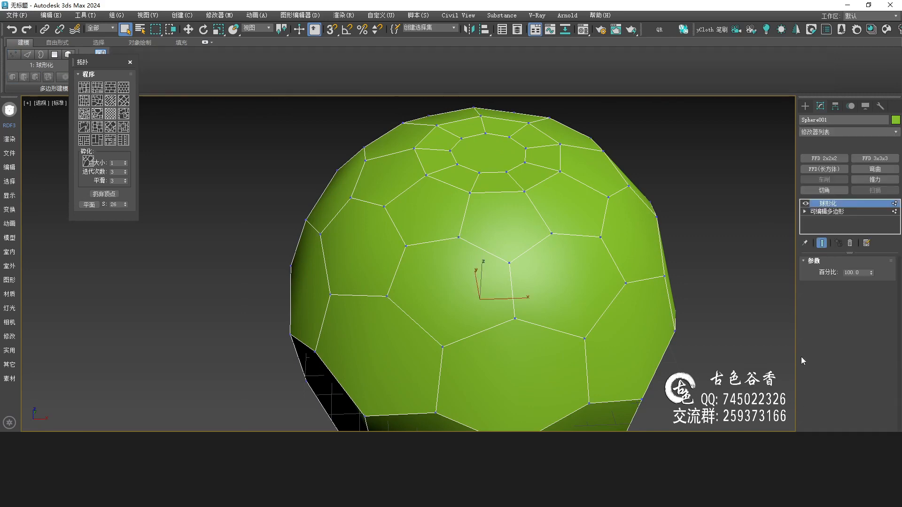
{"action": "left_click", "coordinate": [851, 244]}
{"action": "left_click", "coordinate": [844, 204]}
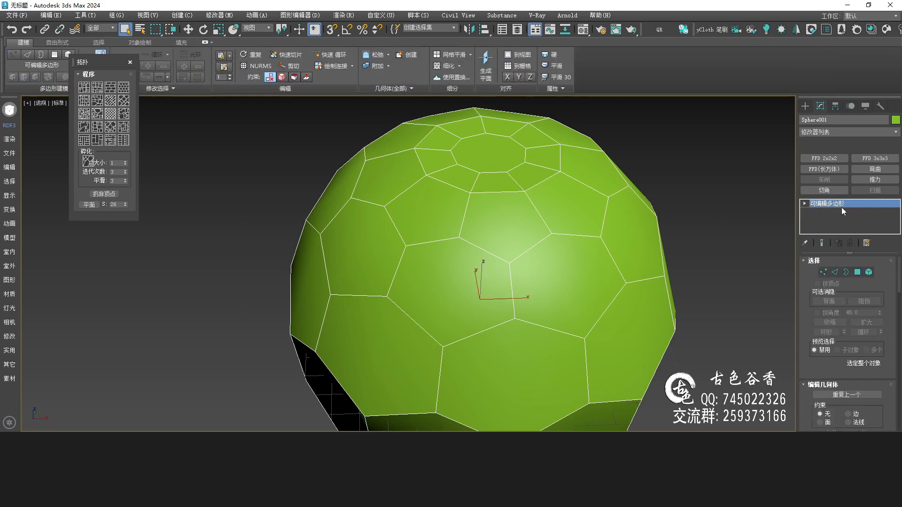
Apply a Spherify modifier again and collapse the stack into the editable poly
{"action": "left_click", "coordinate": [846, 132]}
{"action": "scroll", "coordinate": [844, 399], "scroll_direction": "down", "scroll_amount": 20}
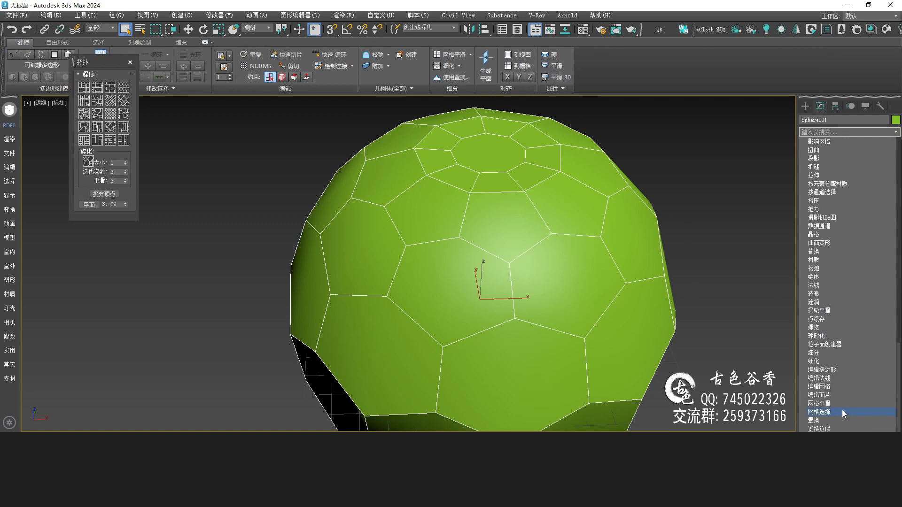
{"action": "left_click", "coordinate": [820, 337]}
{"action": "scroll", "coordinate": [599, 303], "scroll_direction": "down", "scroll_amount": 5}
{"action": "middle_click_drag", "start_coordinate": [556, 228], "coordinate": [519, 264], "text": "alt"}
{"action": "middle_click_drag", "start_coordinate": [518, 218], "coordinate": [519, 238]}
{"action": "scroll", "coordinate": [519, 238], "scroll_direction": "up", "scroll_amount": 3}
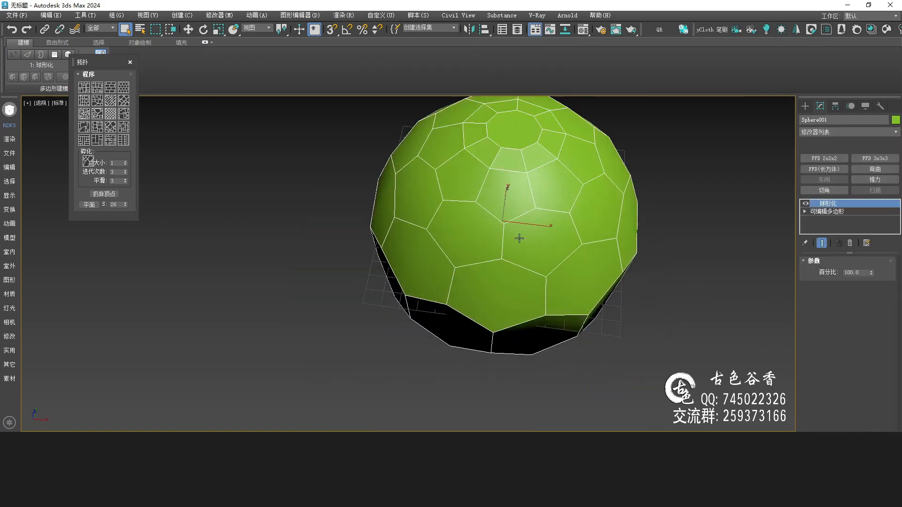
{"action": "key", "text": "ctrl+shift+e"}
Remove the edge loop surrounding the top opening in edge mode
{"action": "middle_click_drag", "start_coordinate": [531, 183], "coordinate": [536, 212], "text": "alt"}
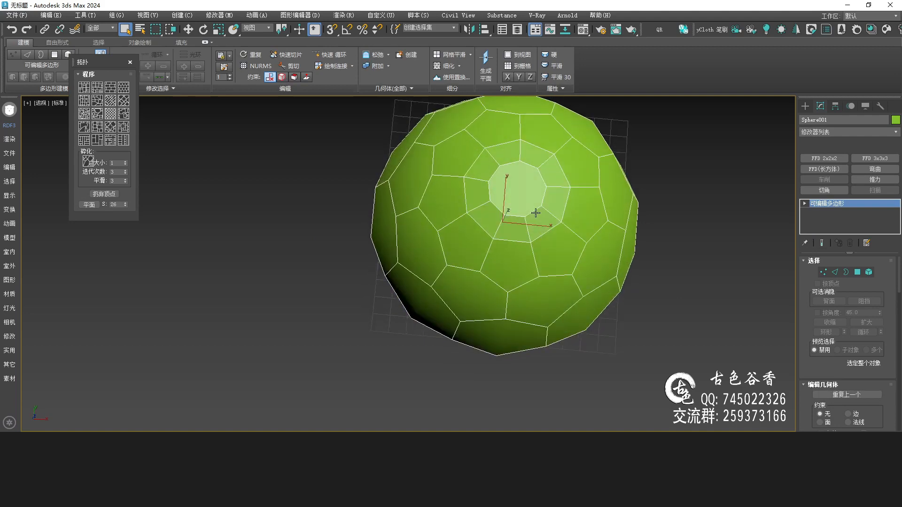
{"action": "middle_click_drag", "start_coordinate": [478, 178], "coordinate": [480, 185], "text": "alt"}
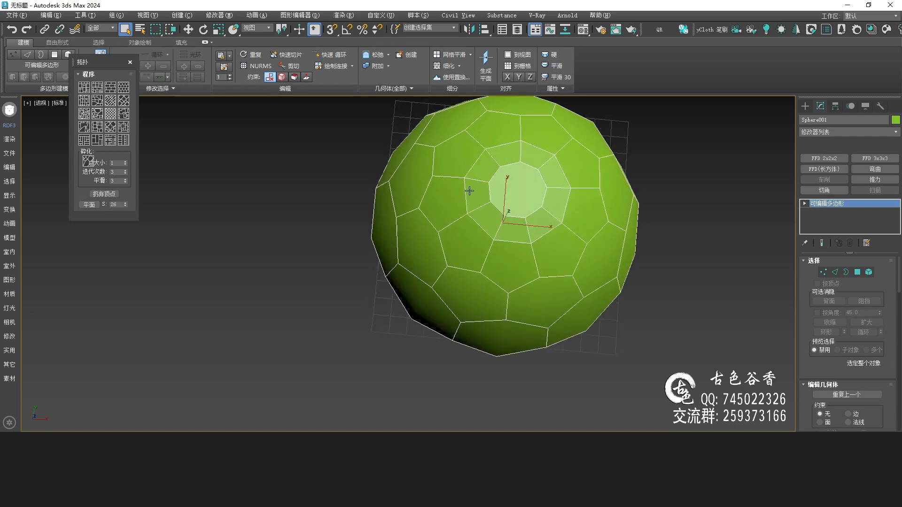
{"action": "key", "text": "t"}
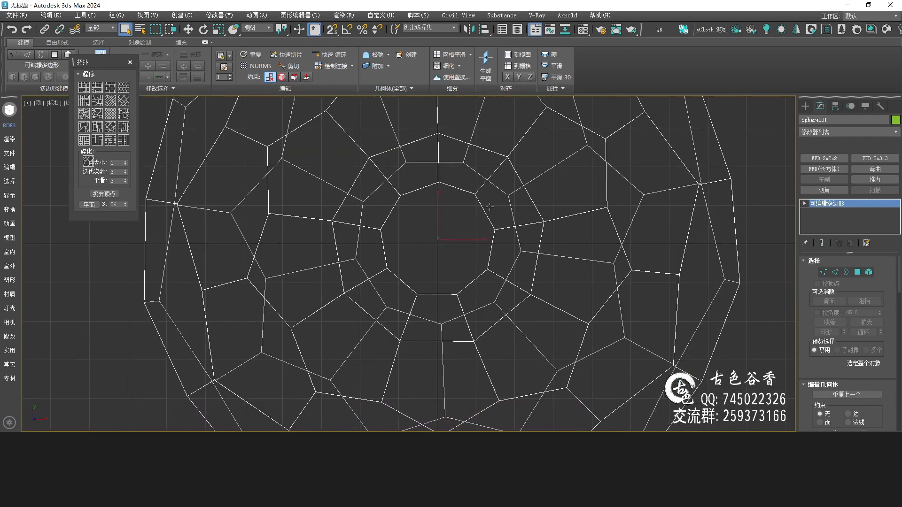
{"action": "key", "text": "shift+z"}
{"action": "key", "text": "2"}
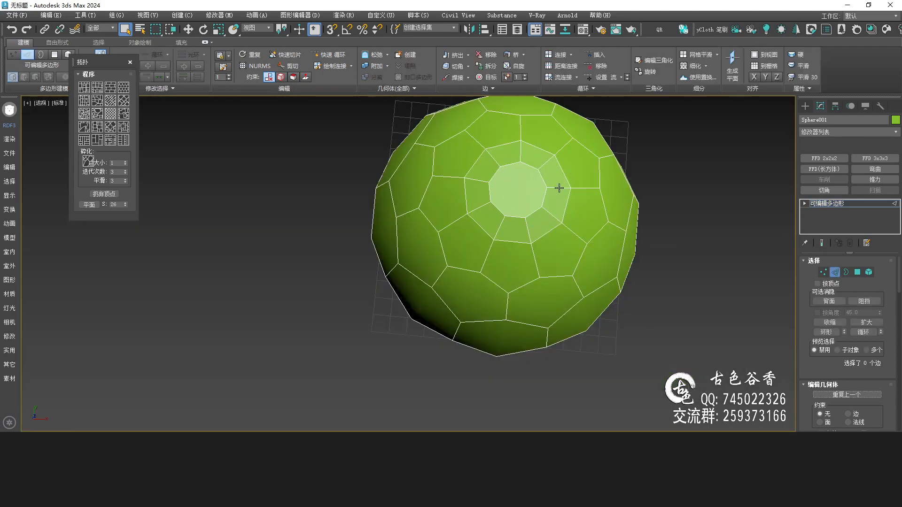
{"action": "left_click", "coordinate": [559, 189]}
{"action": "key", "text": "BackSpace"}
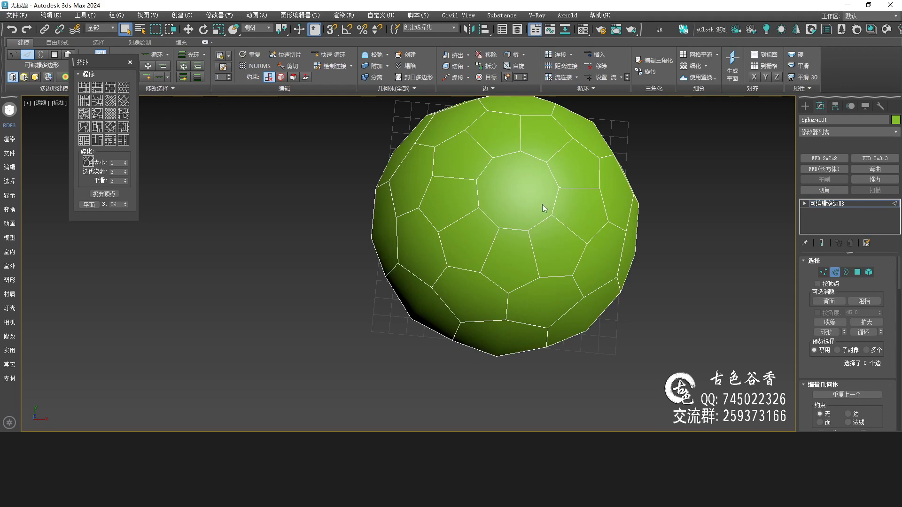
Select the border of the top hole and scale it down very slightly
{"action": "key", "text": "alt+w"}
{"action": "left_click", "coordinate": [339, 204]}
{"action": "key", "text": "alt+w"}
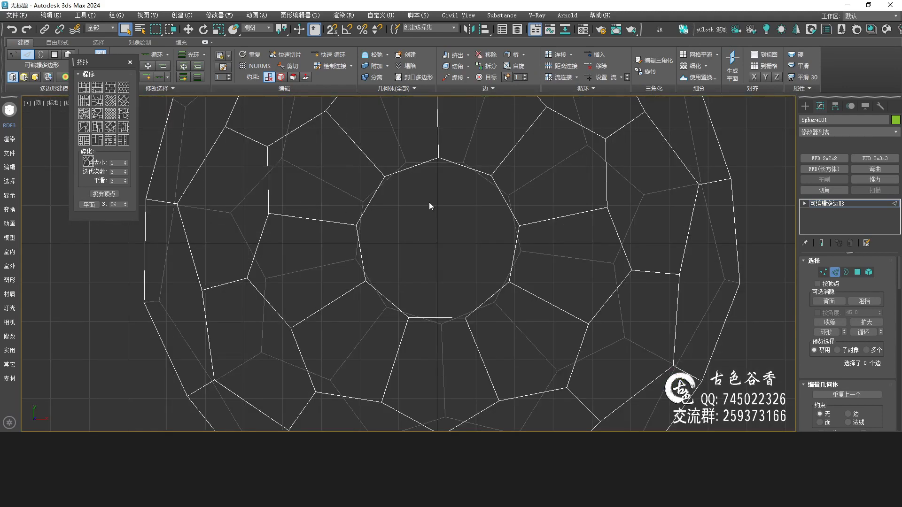
{"action": "key", "text": "3"}
{"action": "key", "text": "e"}
{"action": "key", "text": "r"}
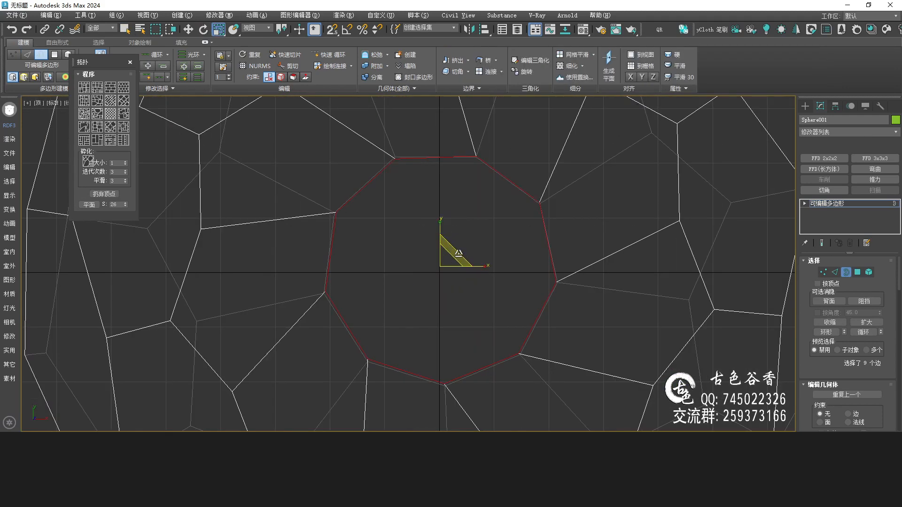
{"action": "left_click_drag", "start_coordinate": [457, 252], "coordinate": [457, 248]}
{"action": "scroll", "coordinate": [479, 257], "scroll_direction": "down", "scroll_amount": 2}
{"action": "key", "text": "alt+w"}
{"action": "key", "text": "alt+w"}
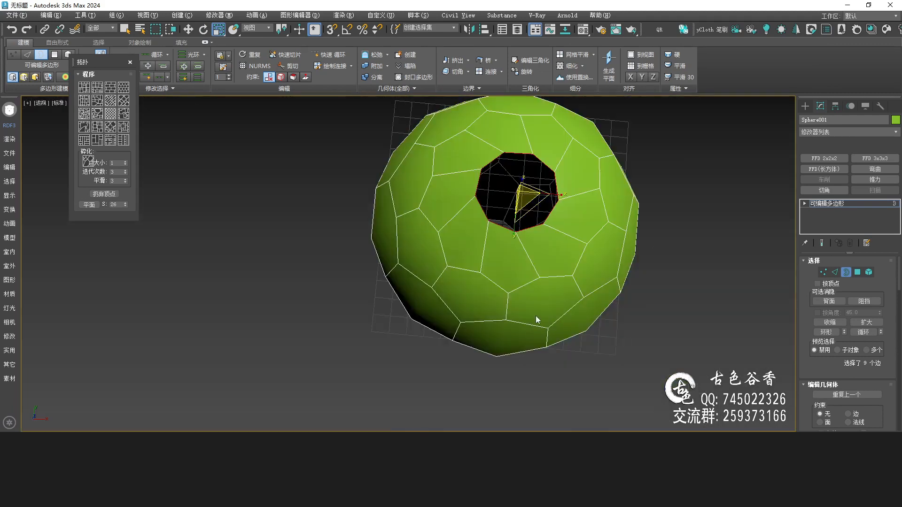
Select the border of the opening on the underside with the top one and convert the selection to edges
{"action": "middle_click_drag", "start_coordinate": [535, 316], "coordinate": [504, 274], "text": "alt"}
{"action": "key", "text": "q"}
{"action": "left_click", "coordinate": [595, 334], "text": "ctrl"}
{"action": "scroll", "coordinate": [503, 288], "scroll_direction": "down", "scroll_amount": 3}
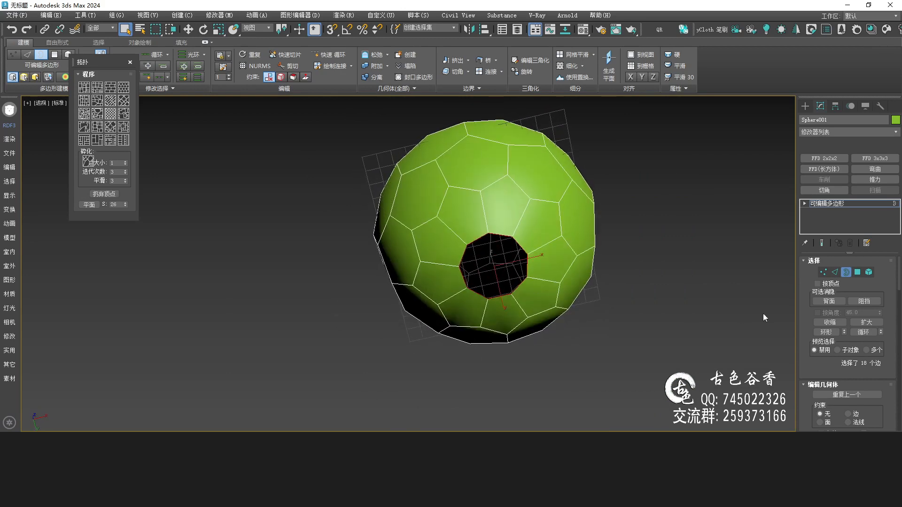
{"action": "left_click", "coordinate": [835, 272]}
{"action": "left_click_drag", "start_coordinate": [820, 373], "coordinate": [823, 78]}
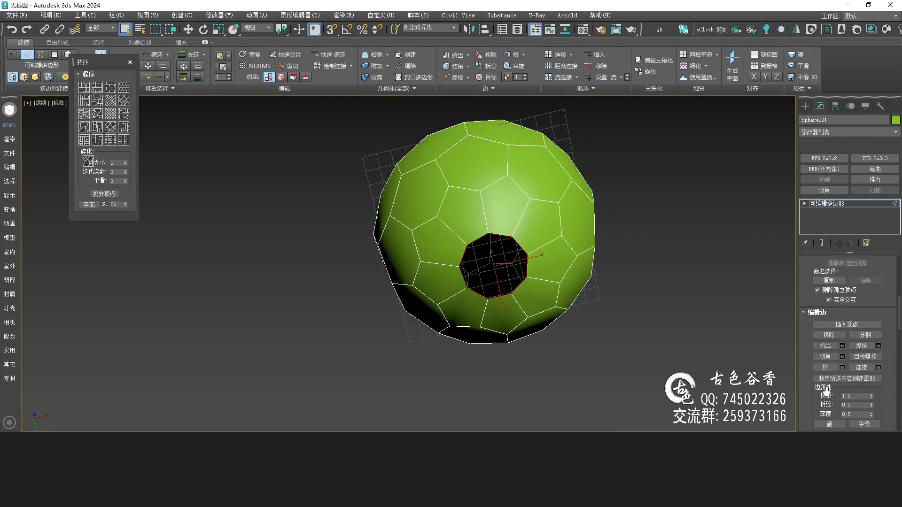
Bridge the selected top and bottom edge loops through the ball's interior
{"action": "left_click", "coordinate": [842, 368]}
{"action": "middle_click_drag", "start_coordinate": [583, 324], "coordinate": [536, 275], "text": "alt"}
{"action": "left_click", "coordinate": [440, 309]}
{"action": "key", "text": "alt+w"}
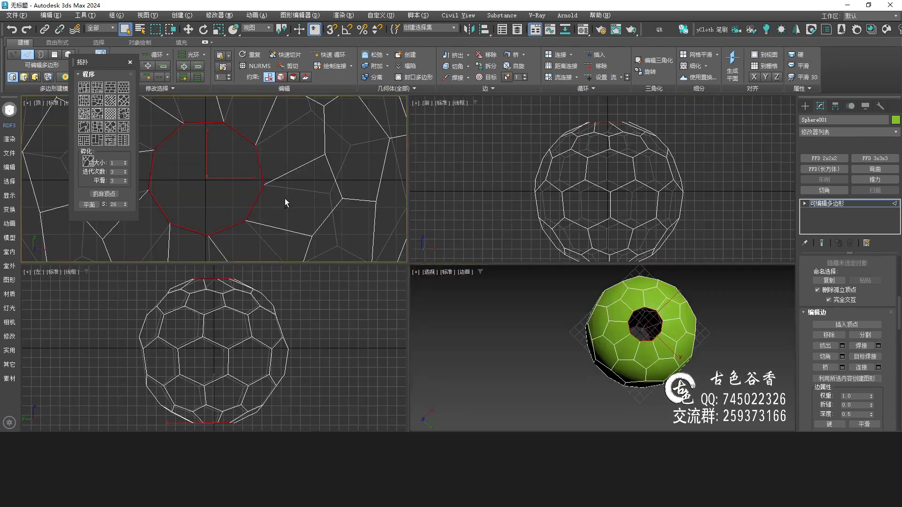
{"action": "key", "text": "alt+w"}
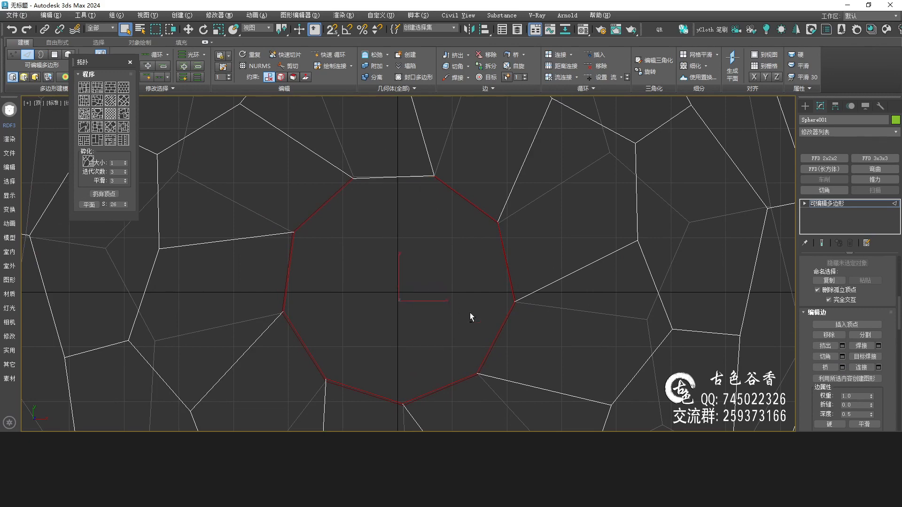
{"action": "key", "text": "p"}
{"action": "middle_click_drag", "start_coordinate": [458, 241], "coordinate": [518, 298], "text": "alt"}
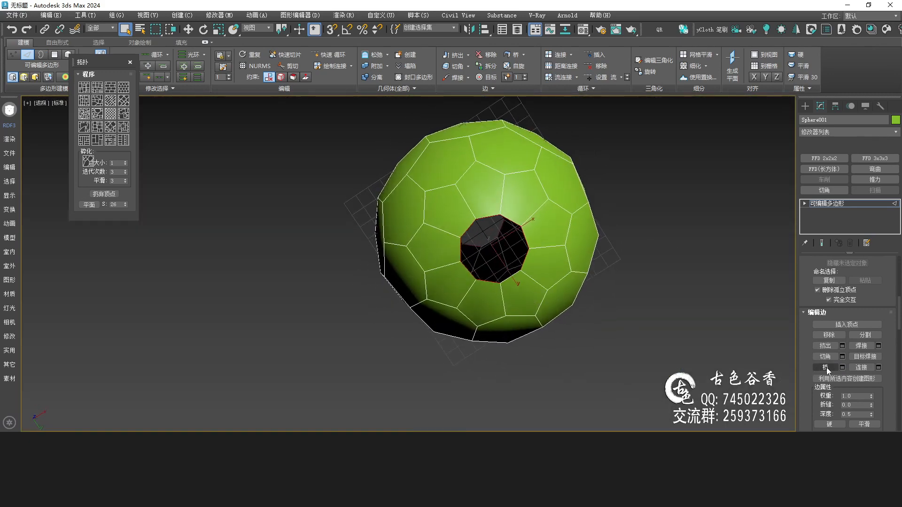
{"action": "left_click", "coordinate": [843, 367]}
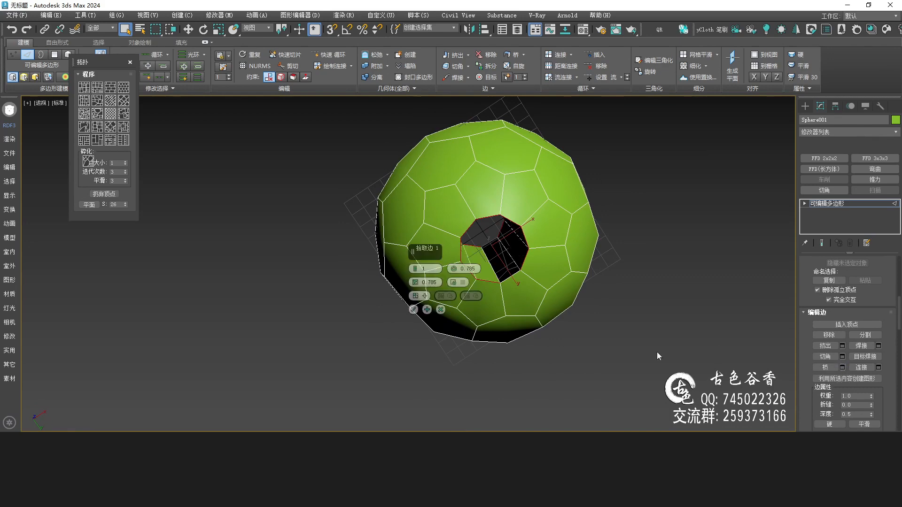
{"action": "left_click", "coordinate": [425, 308]}
Try to cap the open border inside the hole
{"action": "scroll", "coordinate": [502, 272], "scroll_direction": "up", "scroll_amount": 4}
{"action": "middle_click_drag", "start_coordinate": [502, 271], "coordinate": [480, 284], "text": "alt"}
{"action": "key", "text": "3"}
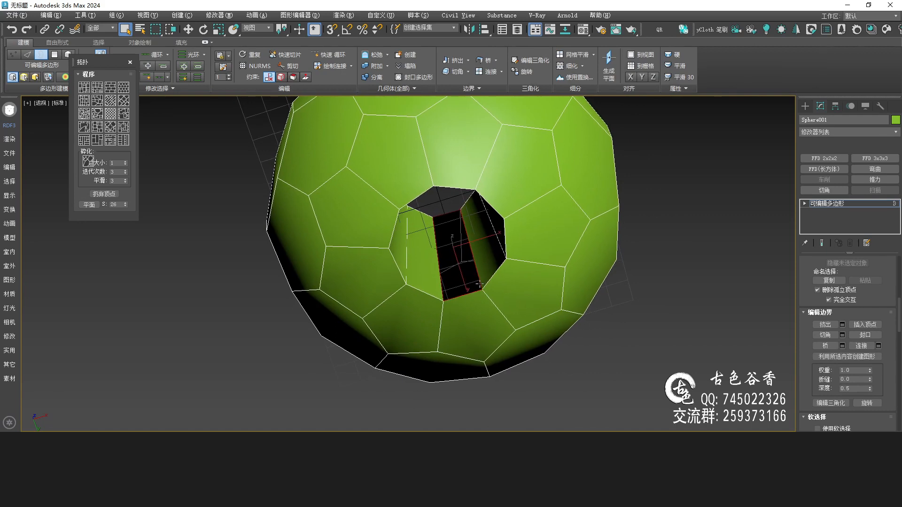
{"action": "right_click", "coordinate": [481, 284]}
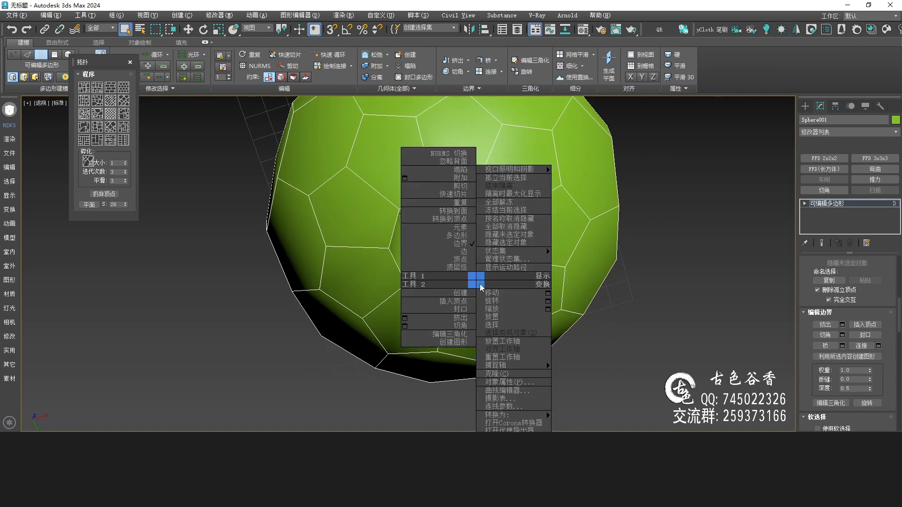
{"action": "left_click", "coordinate": [859, 335]}
{"action": "mouse_move", "coordinate": [464, 266]}
{"action": "middle_mouse_down", "text": "alt"}
{"action": "mouse_move", "coordinate": [461, 253]}
{"action": "mouse_move", "coordinate": [460, 266]}
{"action": "middle_mouse_up", "text": "alt"}
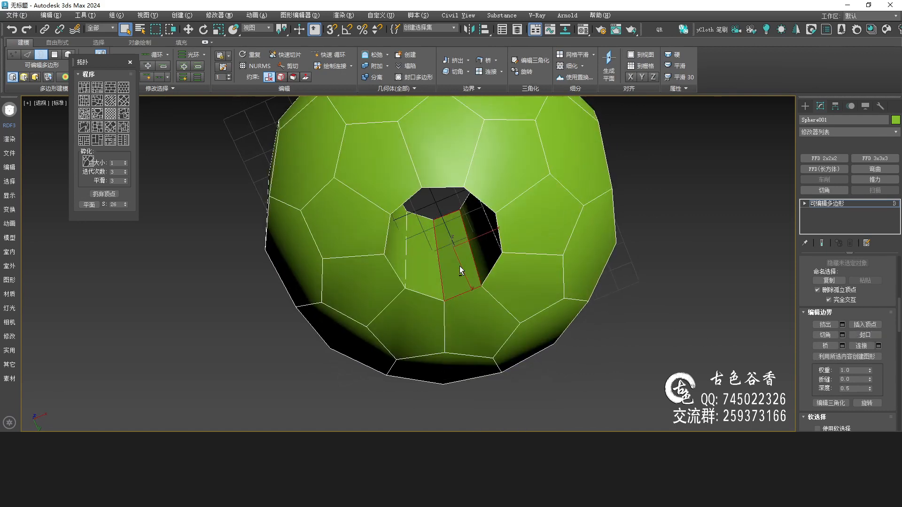
Select the edge loop around the rim of the top hole
{"action": "key", "text": "2"}
{"action": "double_click", "coordinate": [496, 227]}
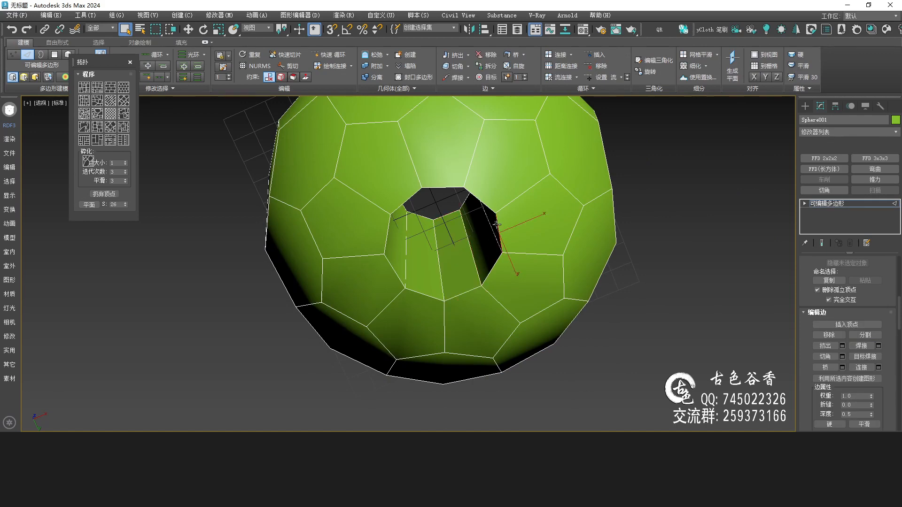
{"action": "middle_click_drag", "start_coordinate": [463, 215], "coordinate": [442, 265], "text": "alt"}
{"action": "middle_click_drag", "start_coordinate": [449, 381], "coordinate": [448, 420]}
{"action": "scroll", "coordinate": [448, 418], "scroll_direction": "down", "scroll_amount": 2}
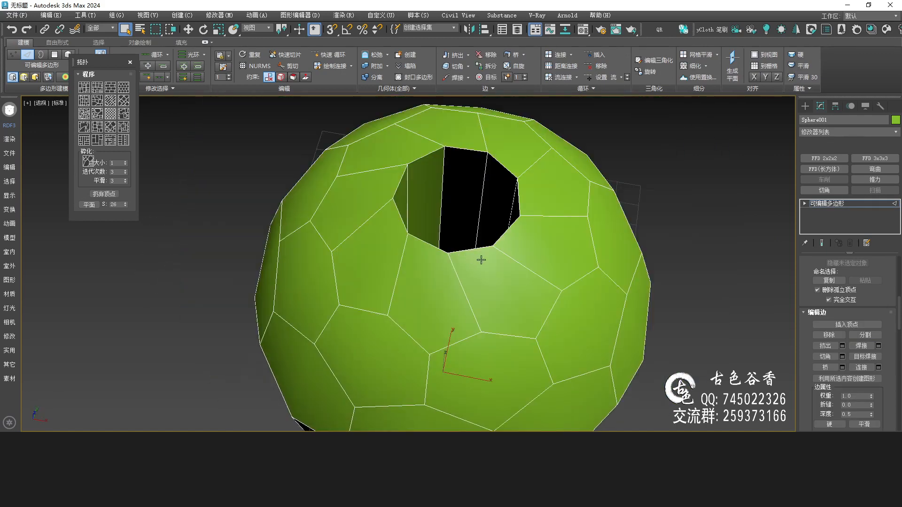
{"action": "scroll", "coordinate": [481, 258], "scroll_direction": "up", "scroll_amount": 2}
{"action": "double_click", "coordinate": [478, 242]}
{"action": "middle_click_drag", "start_coordinate": [477, 243], "coordinate": [468, 285]}
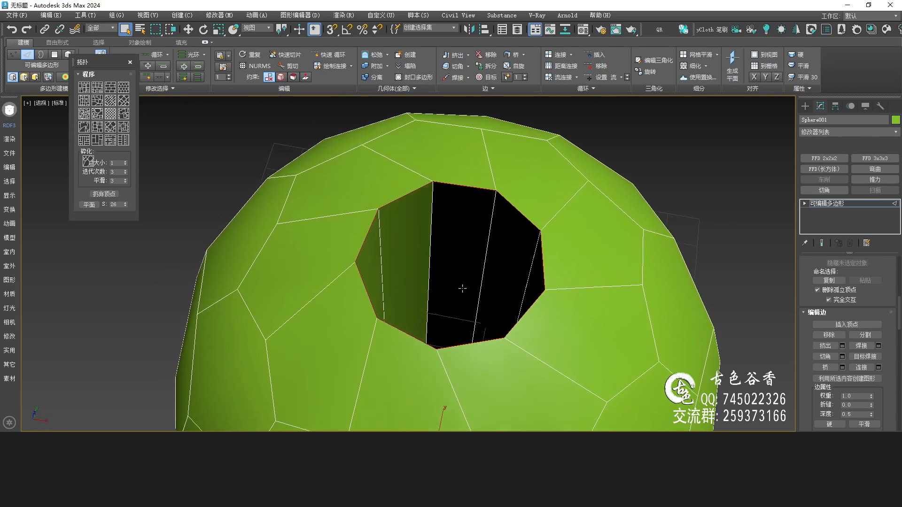
{"action": "scroll", "coordinate": [460, 293], "scroll_direction": "up", "scroll_amount": 3}
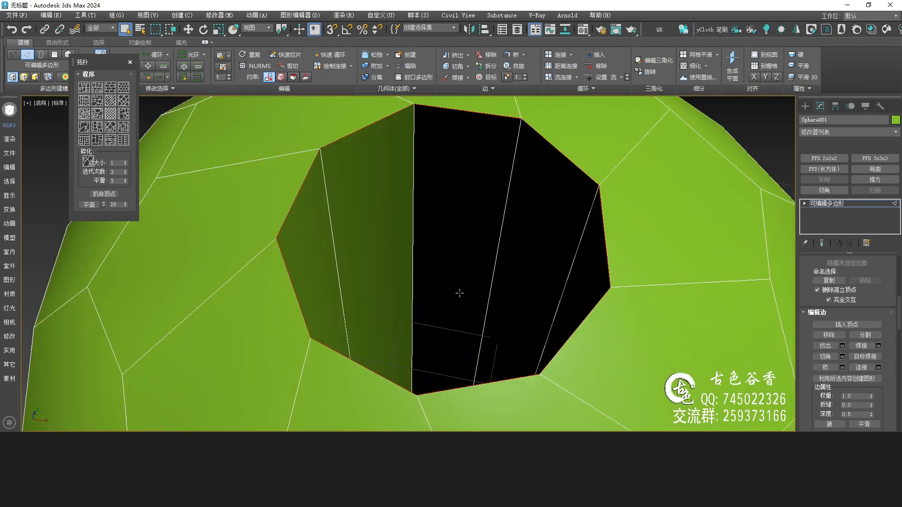
Select all edges of the ball, then deselect the bridged edges running through the tunnel interior
{"action": "scroll", "coordinate": [460, 294], "scroll_direction": "down", "scroll_amount": 3}
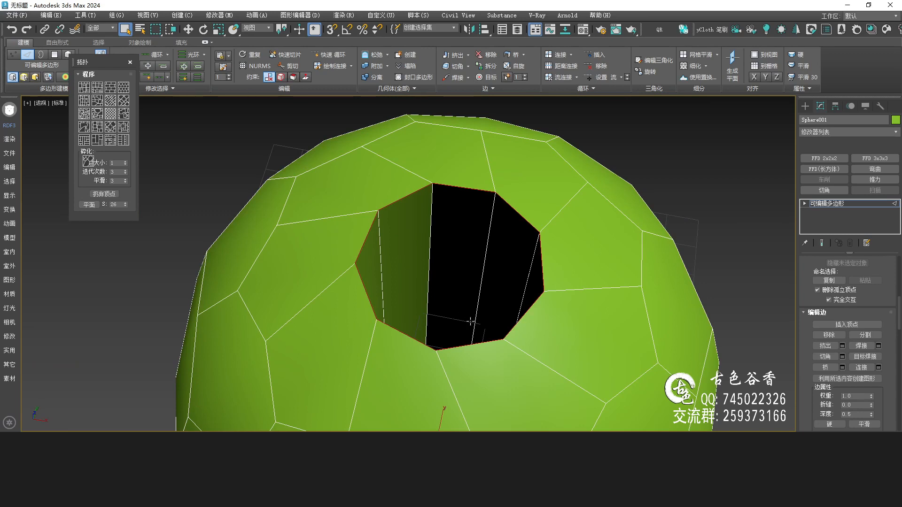
{"action": "key", "text": "ctrl+a"}
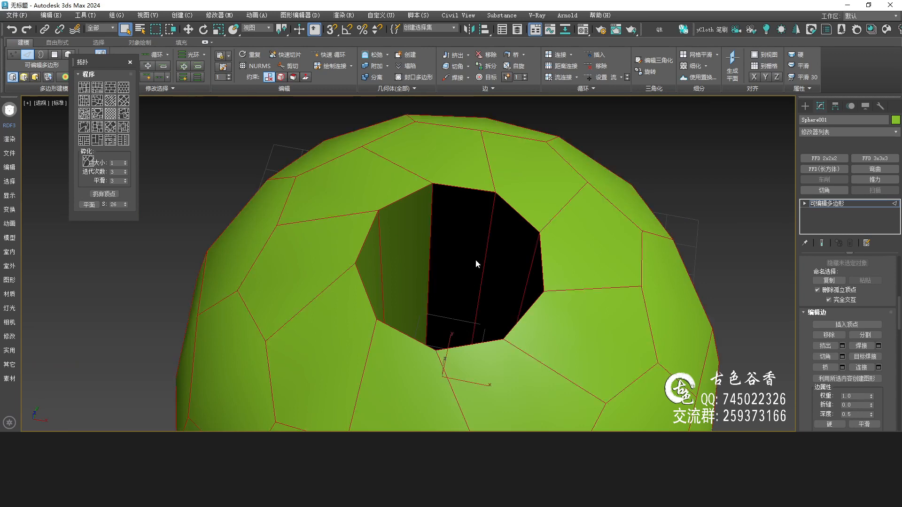
{"action": "left_click", "coordinate": [486, 246], "text": "alt"}
{"action": "left_click", "coordinate": [531, 261], "text": "alt"}
{"action": "middle_click_drag", "start_coordinate": [434, 226], "coordinate": [419, 244], "text": "alt"}
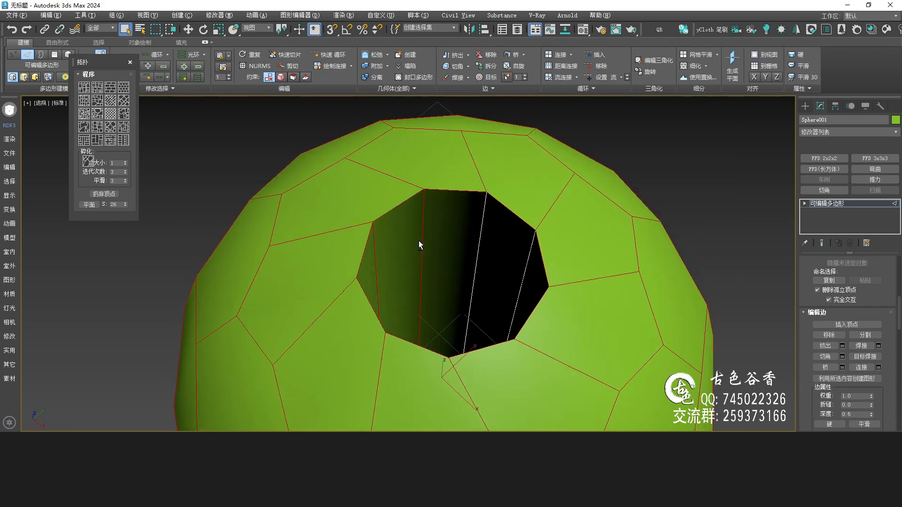
{"action": "left_click", "coordinate": [427, 244], "text": "alt"}
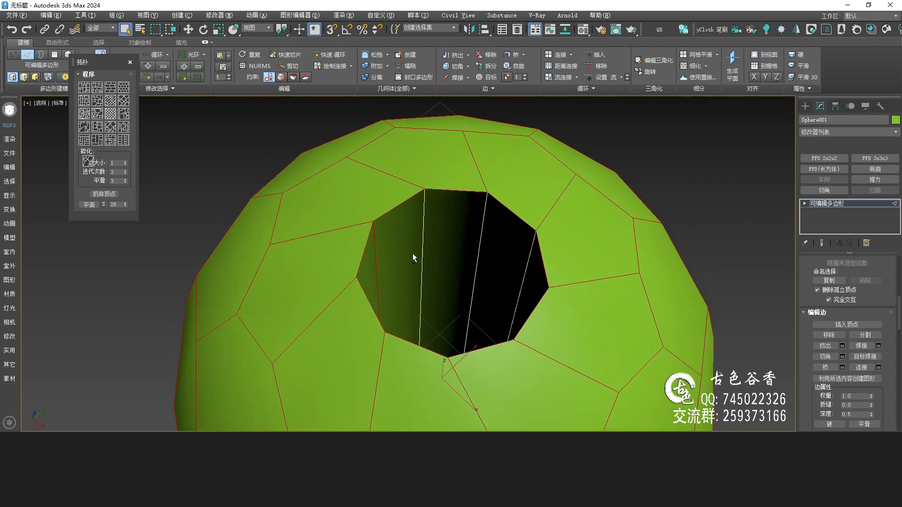
{"action": "left_click", "coordinate": [379, 272], "text": "alt"}
{"action": "middle_click_drag", "start_coordinate": [407, 287], "coordinate": [399, 308], "text": "alt"}
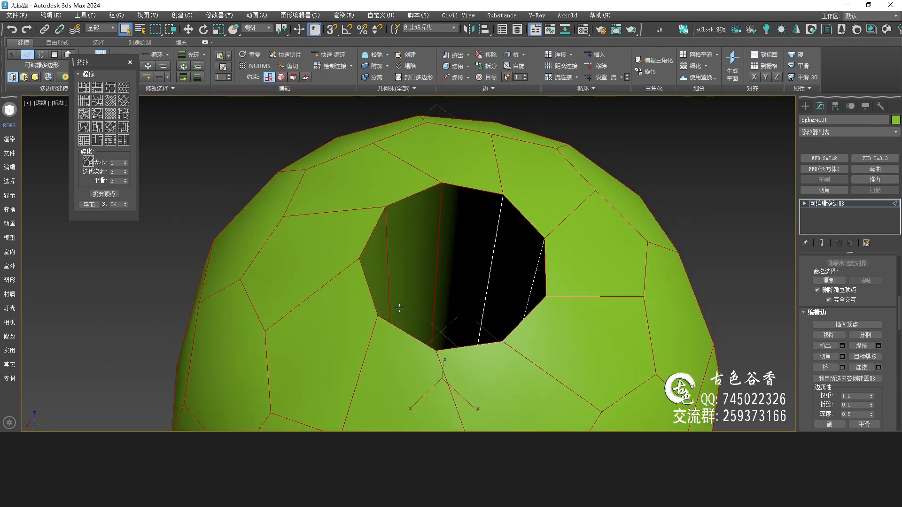
{"action": "left_click", "coordinate": [436, 230], "text": "ctrl"}
{"action": "left_click", "coordinate": [389, 249], "text": "ctrl"}
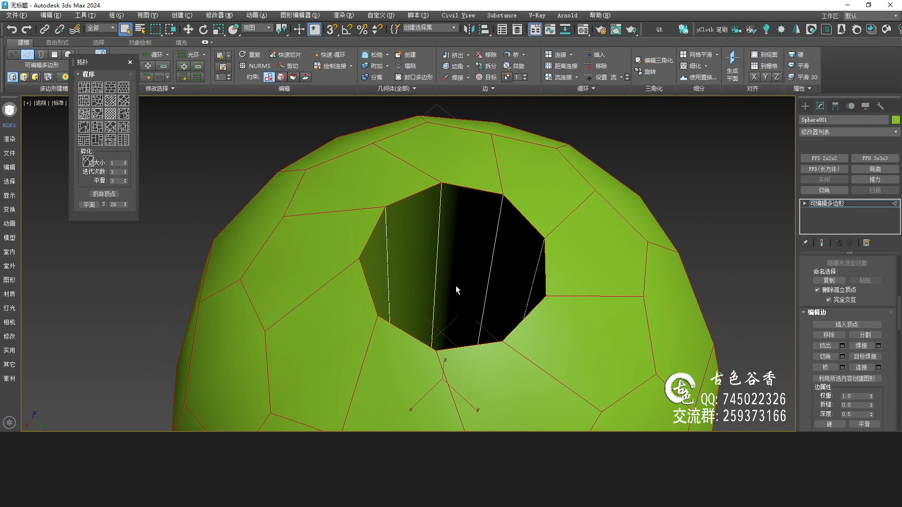
{"action": "middle_click_drag", "start_coordinate": [459, 288], "coordinate": [346, 291], "text": "alt"}
{"action": "left_click", "coordinate": [438, 250], "text": "ctrl"}
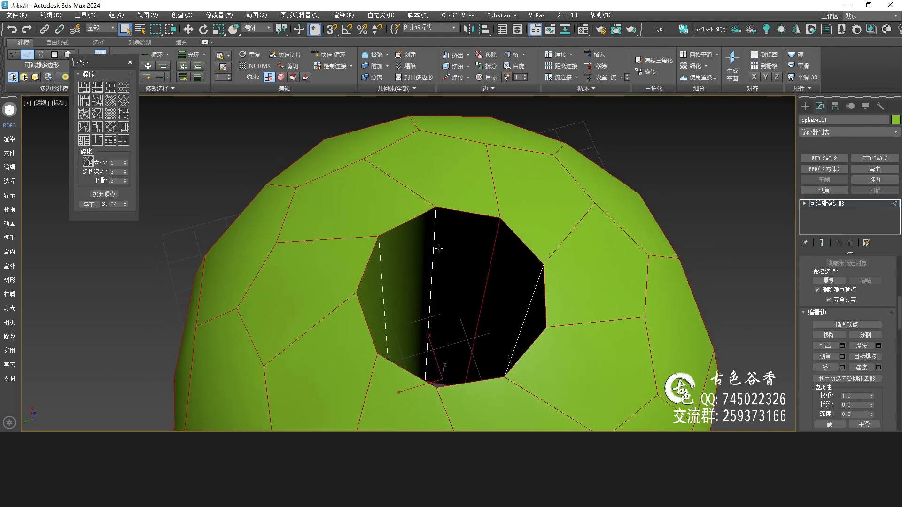
{"action": "left_click", "coordinate": [494, 244], "text": "ctrl"}
{"action": "middle_click_drag", "start_coordinate": [415, 288], "coordinate": [515, 287], "text": "alt"}
{"action": "scroll", "coordinate": [470, 227], "scroll_direction": "up", "scroll_amount": 3}
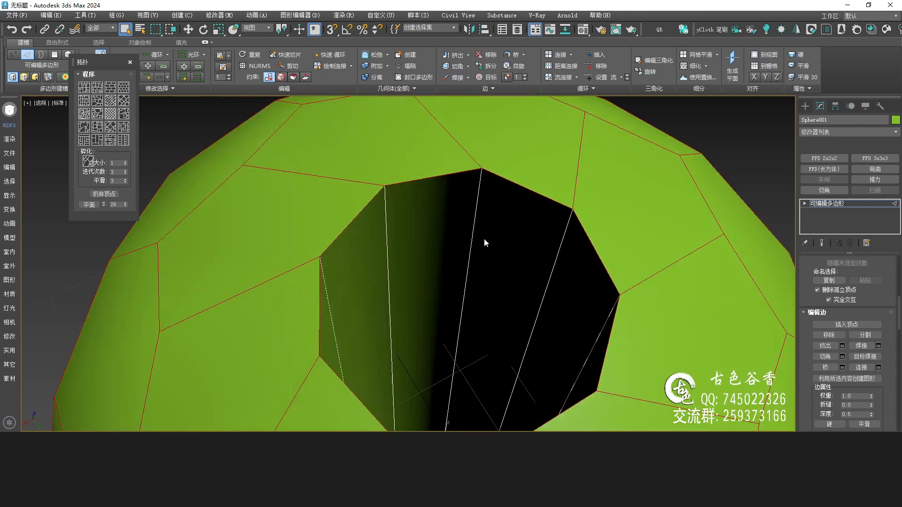
{"action": "middle_click_drag", "start_coordinate": [483, 238], "coordinate": [472, 300]}
Chamfer the selected edges by 0.1 mm with 1 segment
{"action": "key", "text": "ctrl+shift+c"}
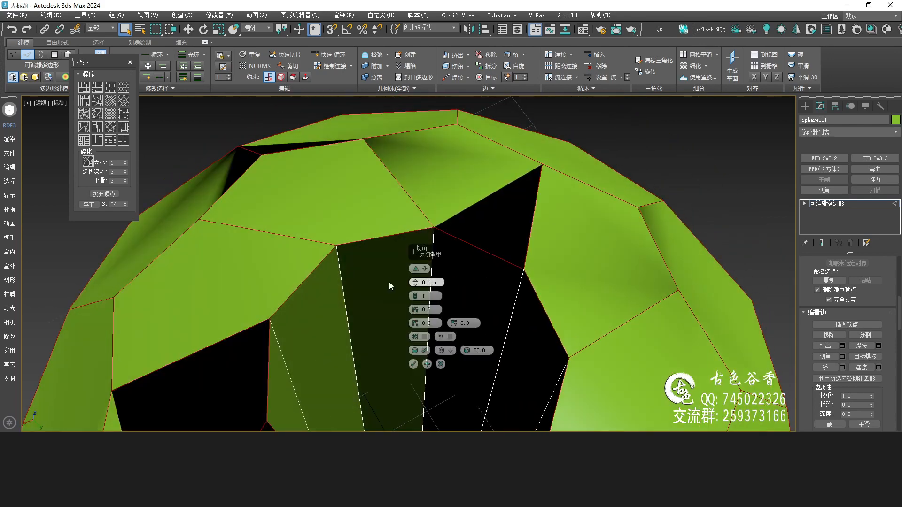
{"action": "scroll", "coordinate": [389, 281], "scroll_direction": "down", "scroll_amount": 3}
{"action": "scroll", "coordinate": [499, 267], "scroll_direction": "up", "scroll_amount": 6}
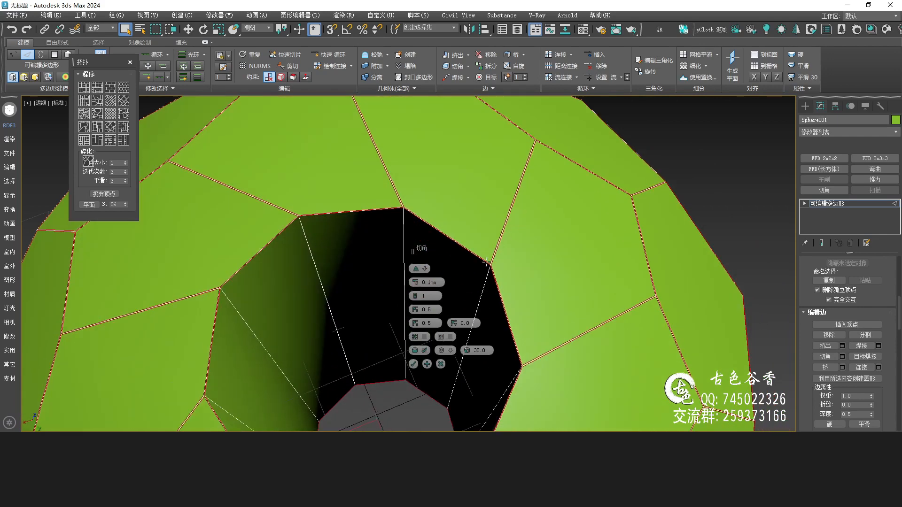
{"action": "left_click", "coordinate": [413, 364]}
Return to object level and inspect the ball from several angles with edged faces toggled
{"action": "left_click", "coordinate": [835, 207]}
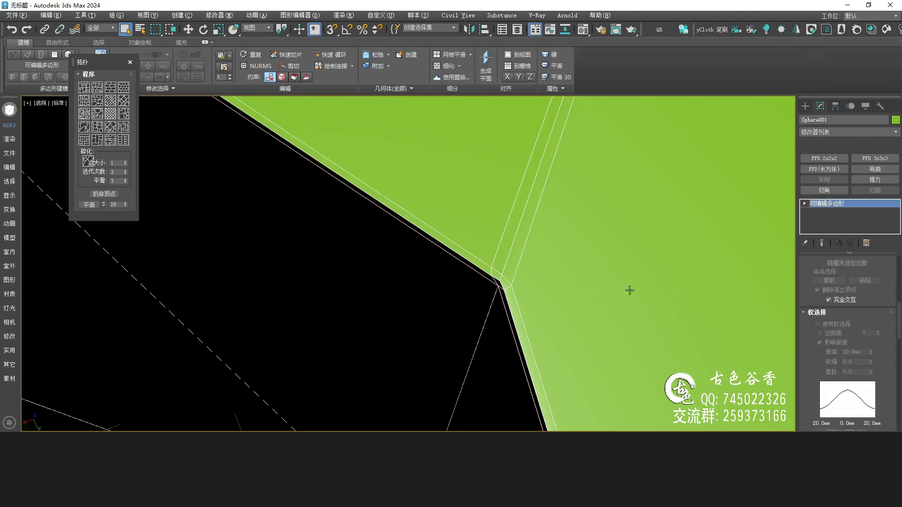
{"action": "scroll", "coordinate": [630, 292], "scroll_direction": "down", "scroll_amount": 12}
{"action": "middle_click_drag", "start_coordinate": [505, 288], "coordinate": [505, 261], "text": "alt"}
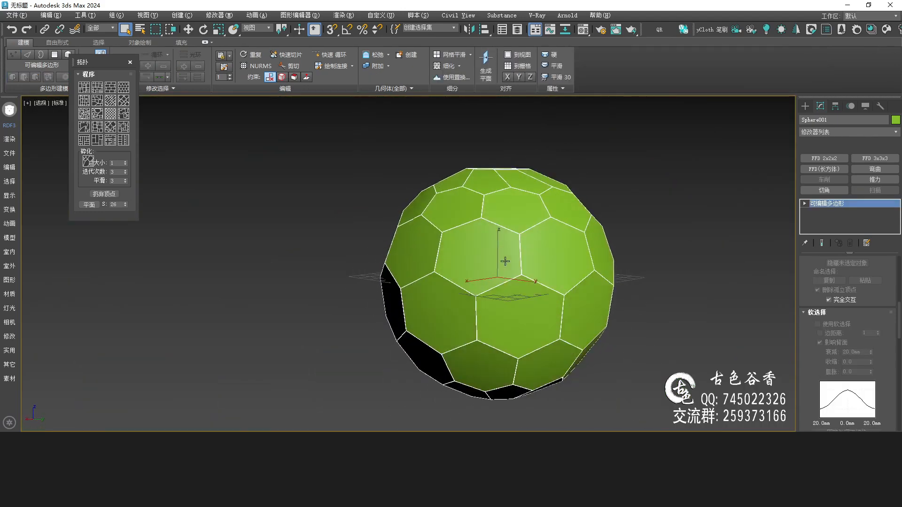
{"action": "left_click", "coordinate": [673, 286]}
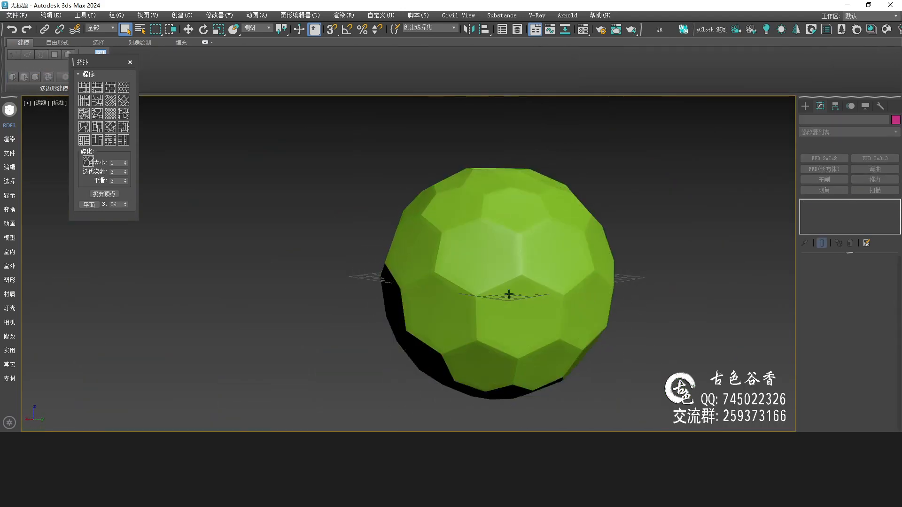
{"action": "middle_click_drag", "start_coordinate": [510, 294], "coordinate": [534, 286]}
{"action": "left_click", "coordinate": [535, 202]}
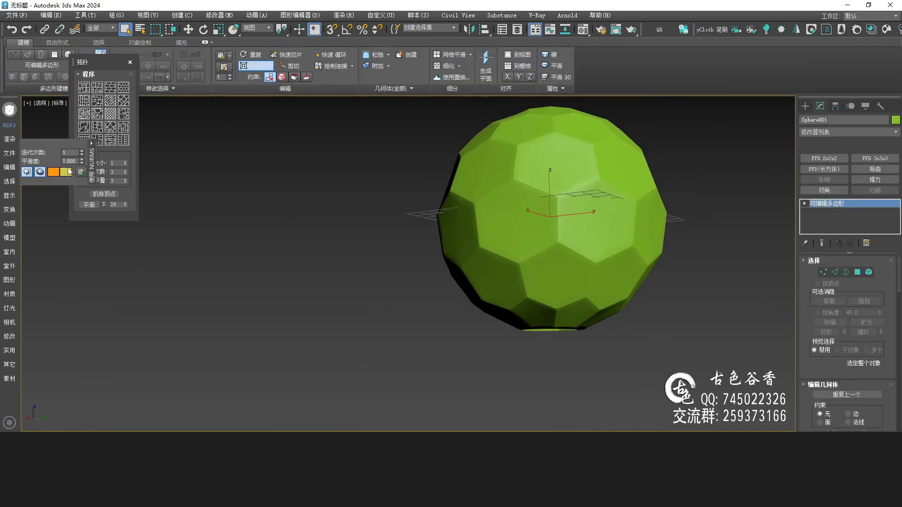
{"action": "left_click", "coordinate": [349, 209]}
{"action": "middle_click_drag", "start_coordinate": [502, 218], "coordinate": [498, 224], "text": "alt"}
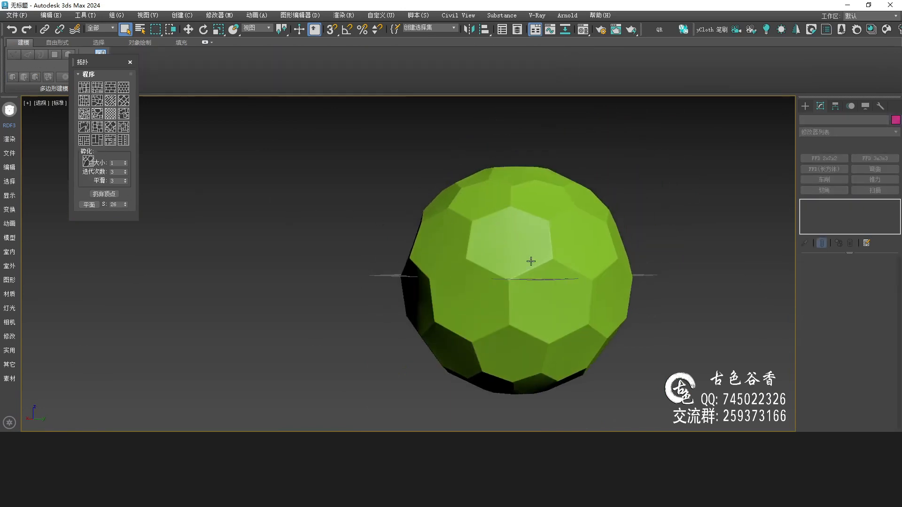
{"action": "left_click", "coordinate": [518, 248]}
{"action": "key", "text": "z"}
{"action": "middle_click_drag", "start_coordinate": [376, 242], "coordinate": [562, 291], "text": "alt"}
{"action": "key", "text": "F4"}
{"action": "key", "text": "F4"}
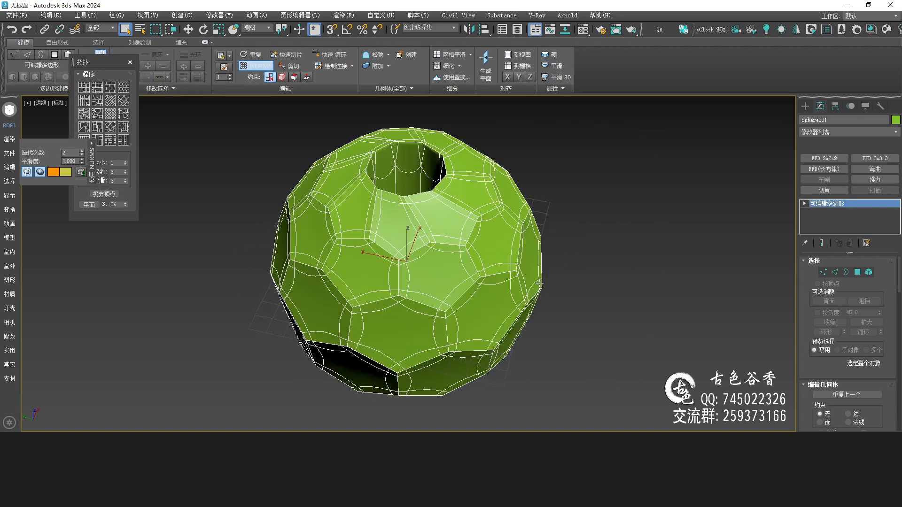
Assign a fresh default material from the Material Editor to the ball and close the editor
{"action": "key", "text": "1"}
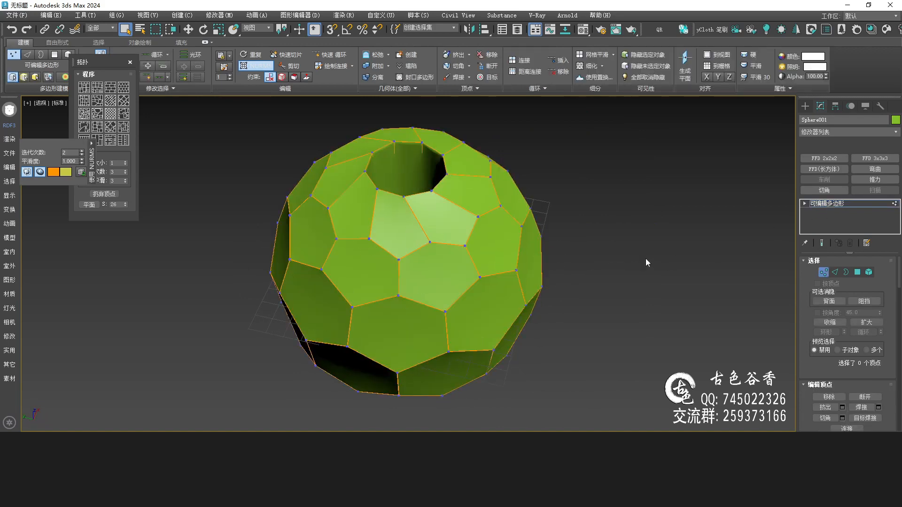
{"action": "left_click", "coordinate": [813, 207]}
{"action": "left_click", "coordinate": [662, 279]}
{"action": "key", "text": "m"}
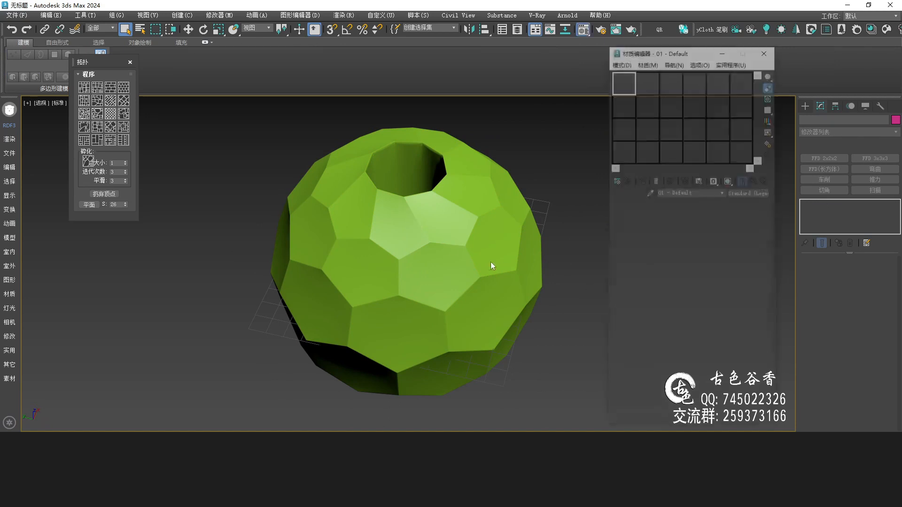
{"action": "left_click", "coordinate": [470, 218]}
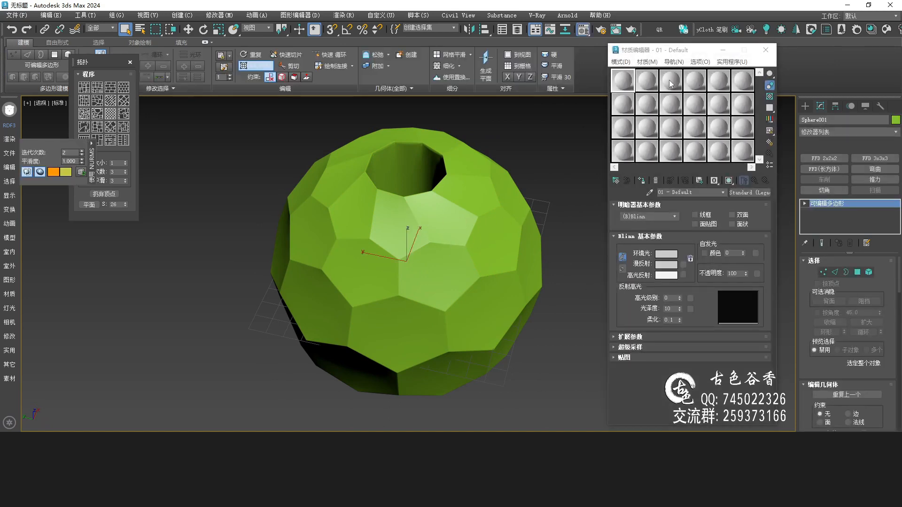
{"action": "left_click", "coordinate": [649, 85]}
{"action": "left_click", "coordinate": [641, 180]}
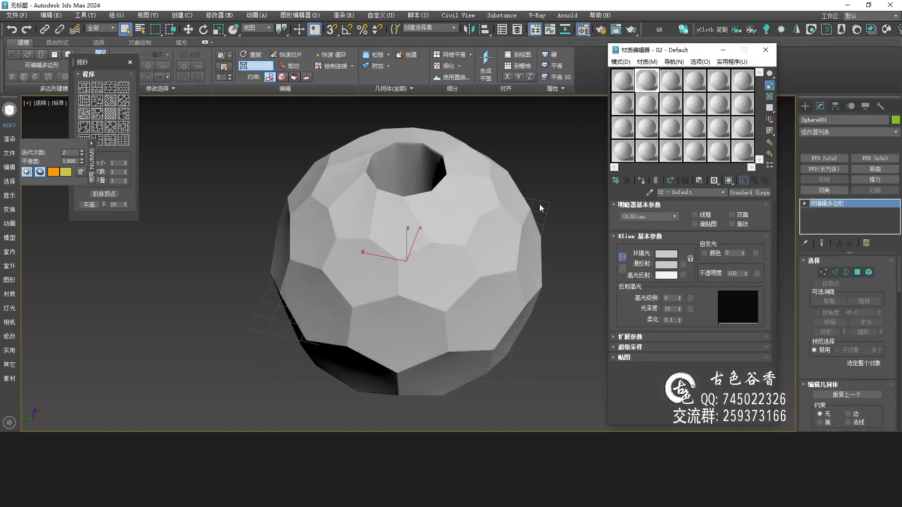
{"action": "middle_click_drag", "start_coordinate": [540, 207], "coordinate": [493, 187], "text": "alt"}
{"action": "left_click", "coordinate": [765, 50]}
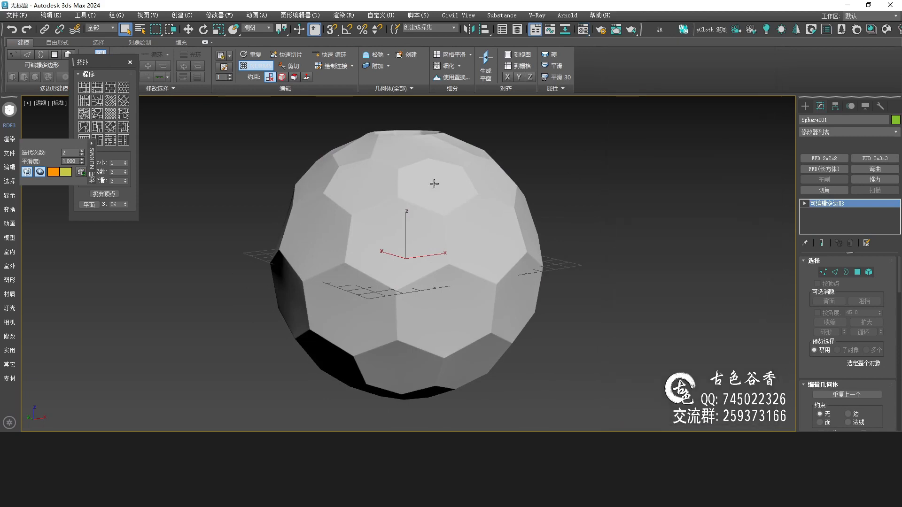
Move the ball upward so it sits above the ground grid
{"action": "scroll", "coordinate": [432, 183], "scroll_direction": "down", "scroll_amount": 3}
{"action": "middle_click_drag", "start_coordinate": [434, 187], "coordinate": [484, 235], "text": "alt"}
{"action": "key", "text": "w"}
{"action": "left_click_drag", "start_coordinate": [417, 239], "coordinate": [417, 162]}
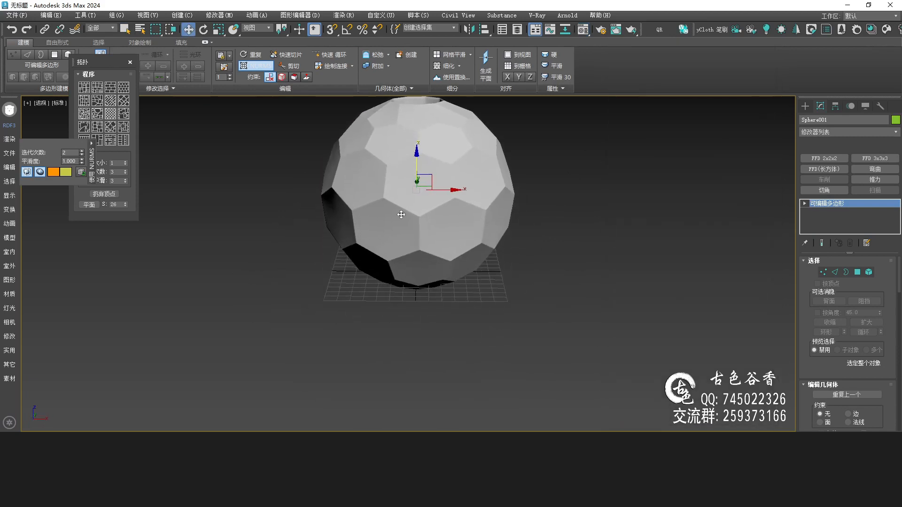
{"action": "middle_click_drag", "start_coordinate": [401, 214], "coordinate": [492, 354], "text": "alt"}
{"action": "key", "text": "q"}
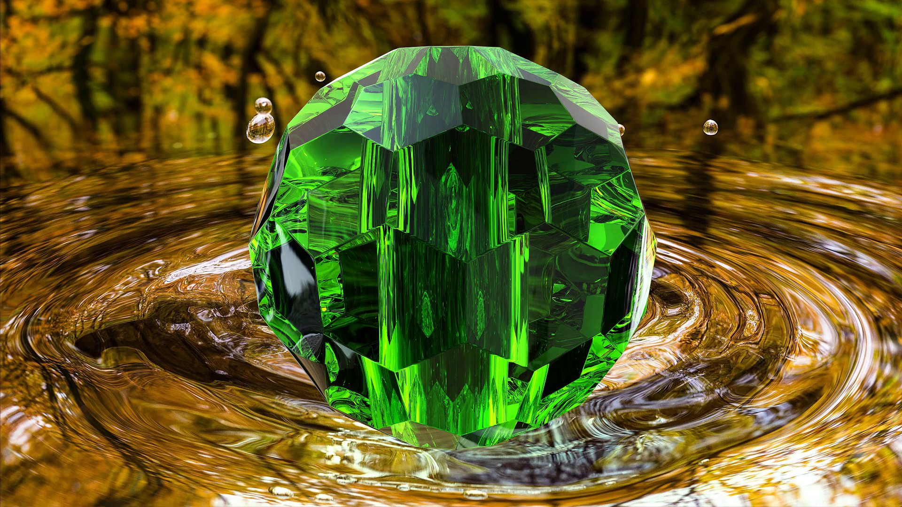